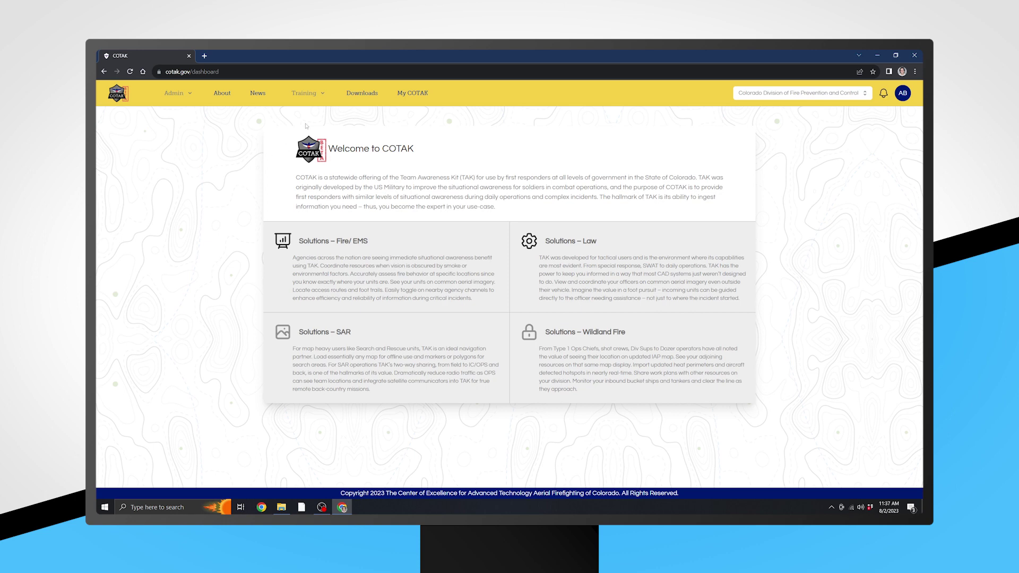
Download the WinTAK 4.9 Windows installer from the COTAK Downloads page and launch it.
left_click(358, 95)
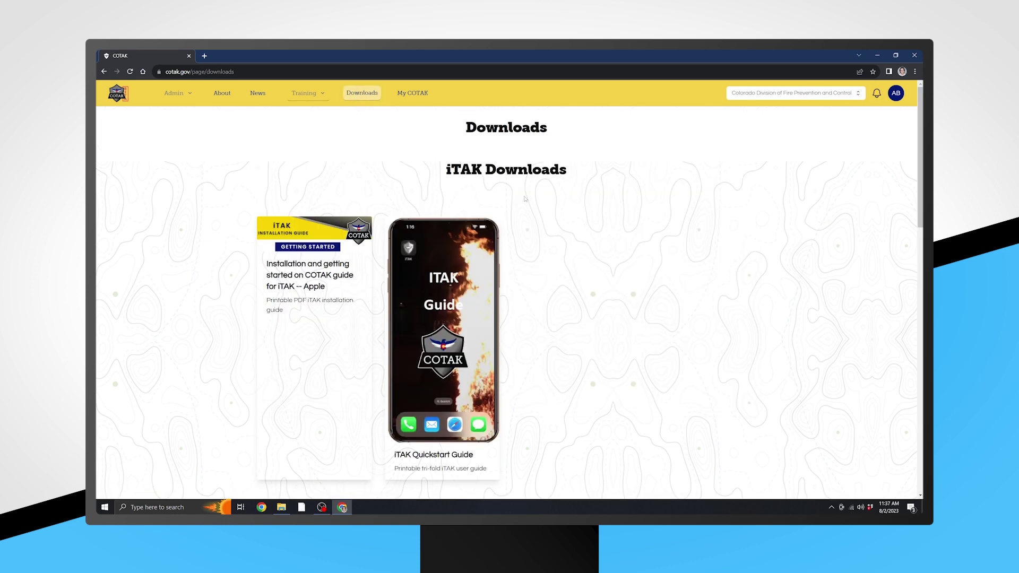
scroll(540, 206, "down", 5)
scroll(541, 206, "down", 1)
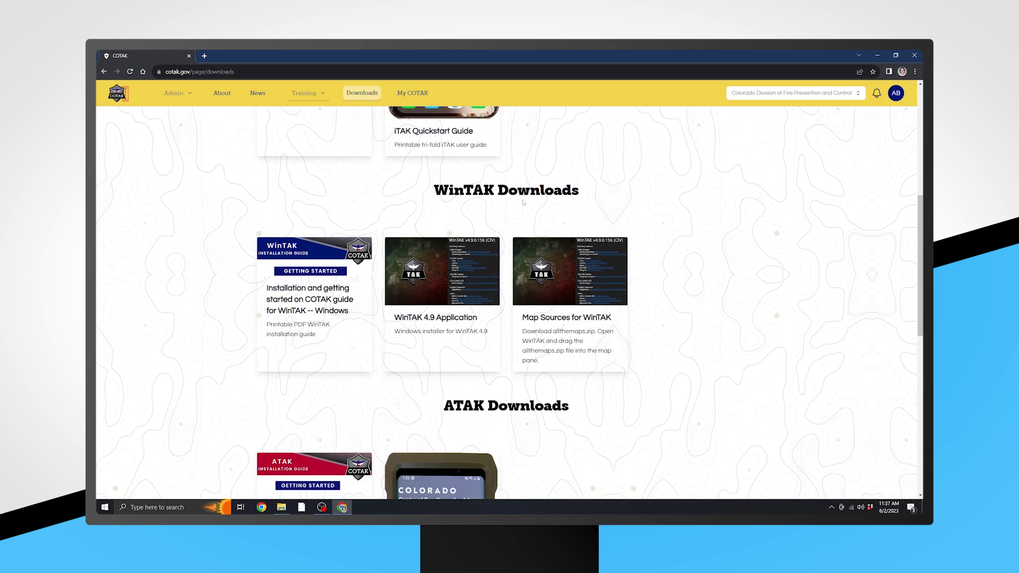
left_click(434, 311)
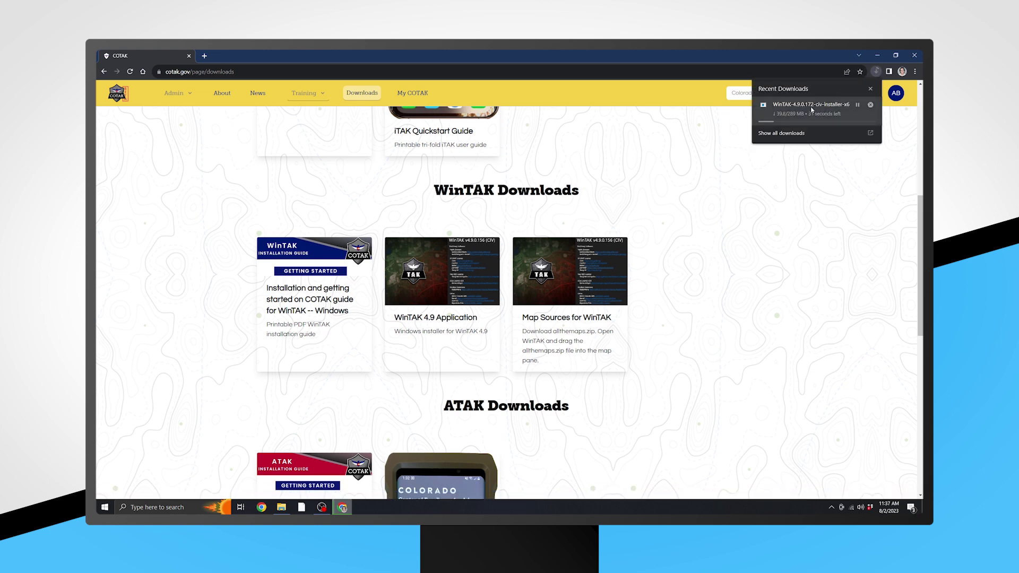
left_click(811, 109)
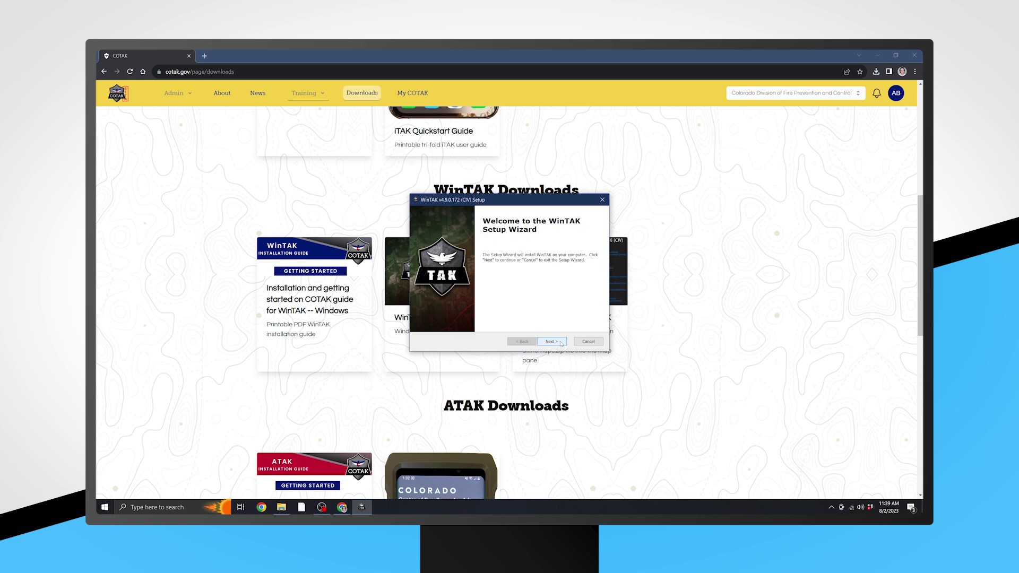
Install WinTAK to the default folder, adding the Data Sync and TAK Replay plugins.
left_click(561, 343)
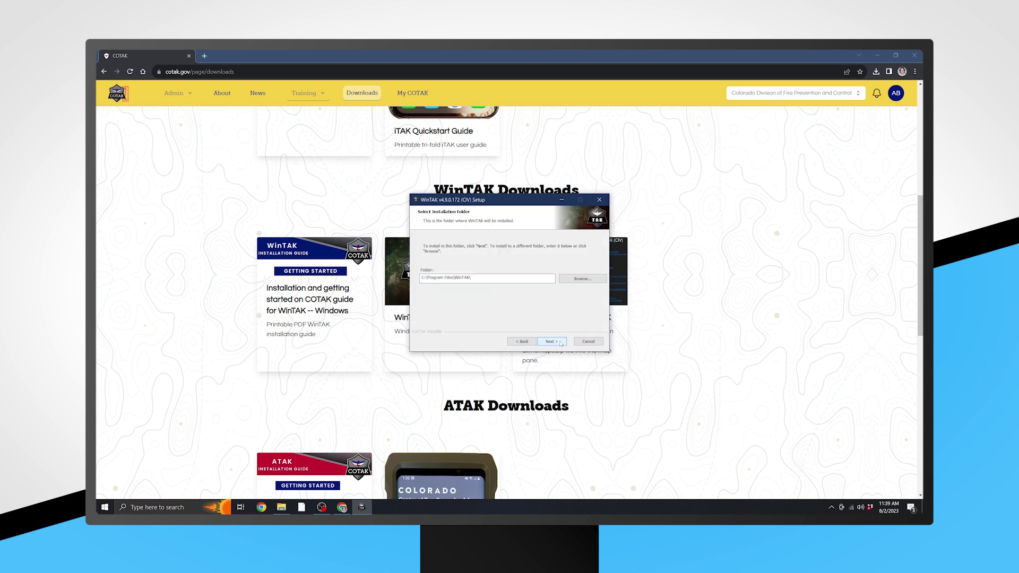
left_click(561, 343)
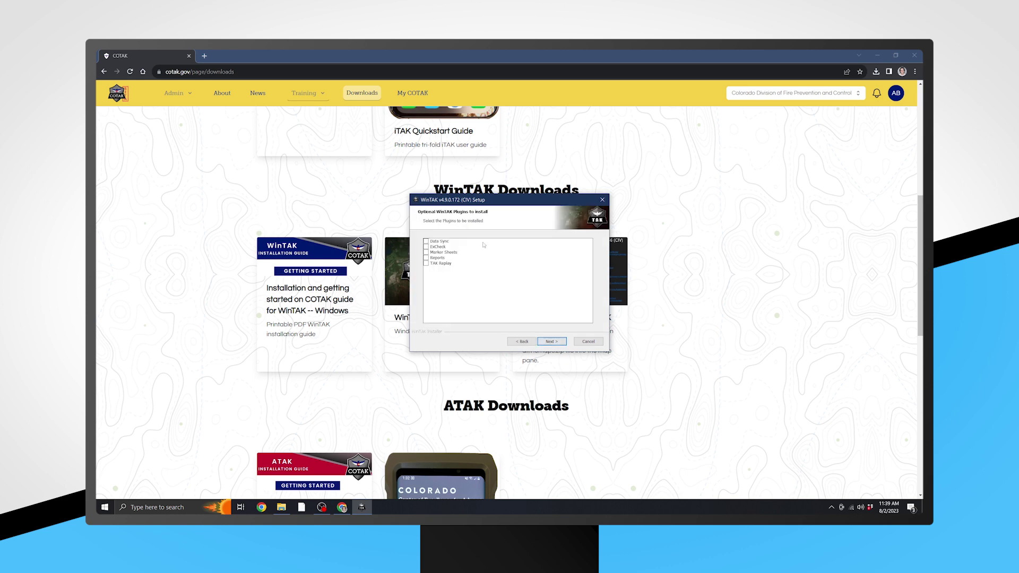
left_click(433, 243)
left_click(426, 264)
left_click(550, 343)
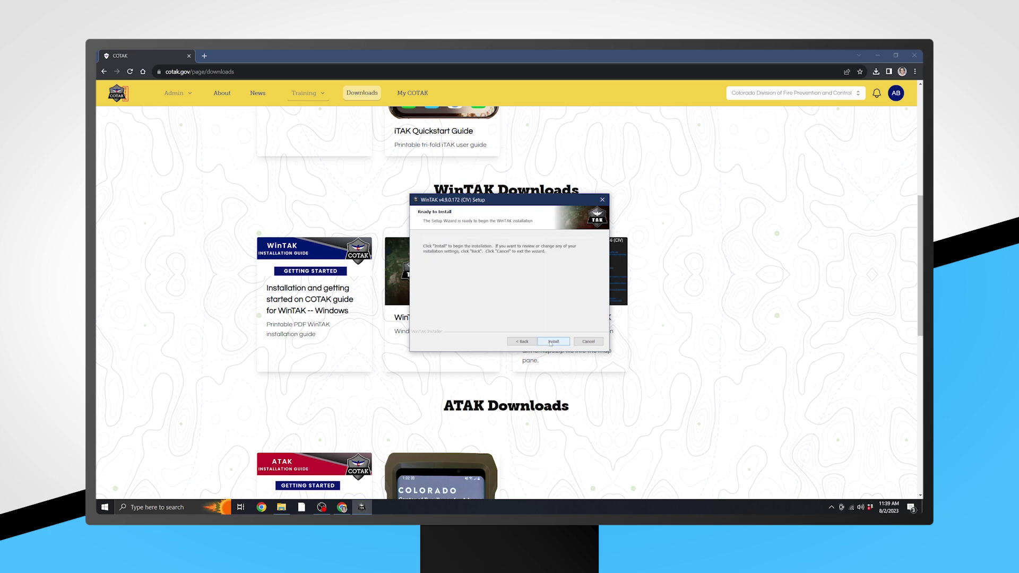
left_click(552, 341)
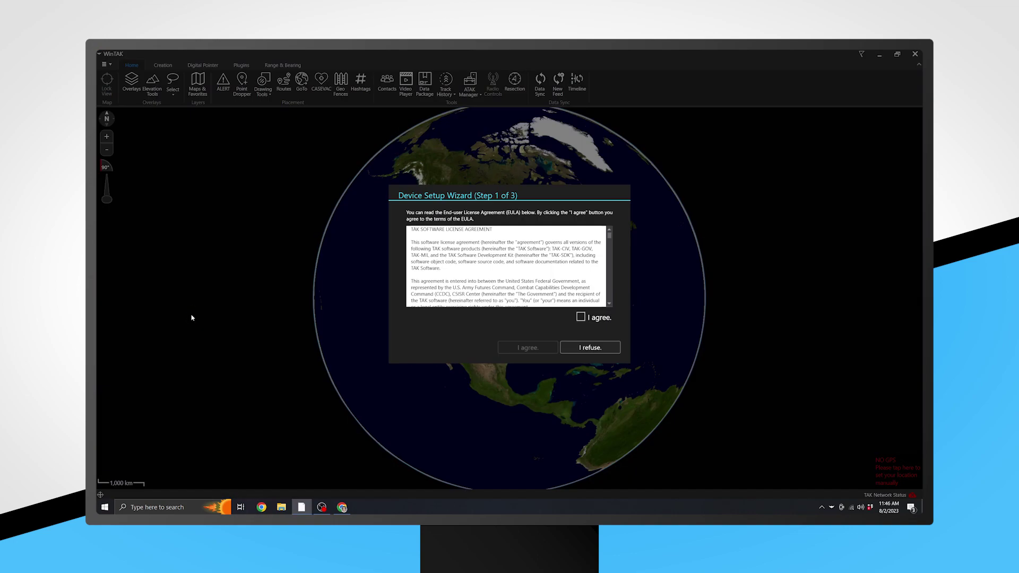
Agree to the licence, skip the data package import, and choose Yes to set the callsign.
left_click(583, 318)
left_click(528, 348)
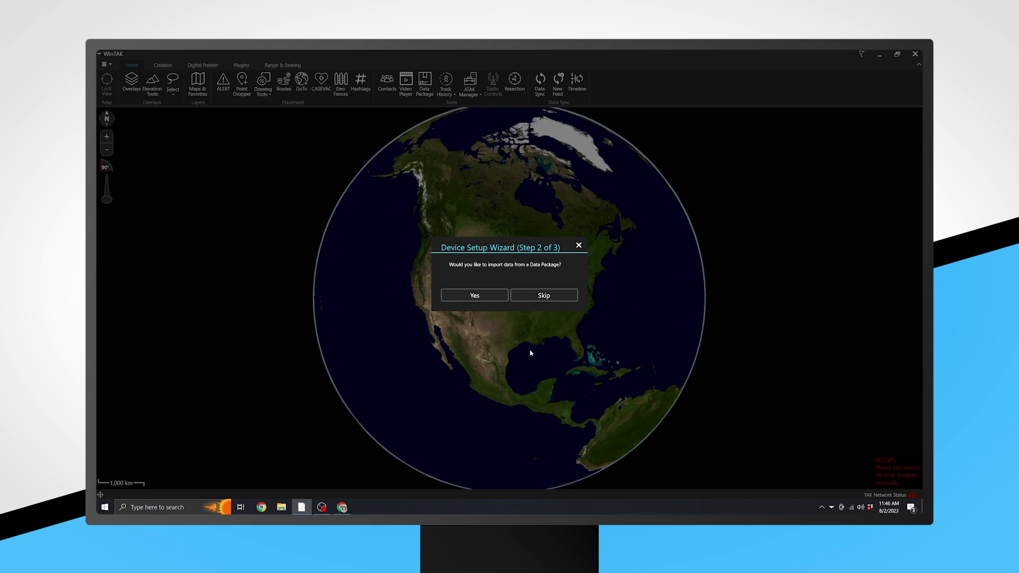
left_click(543, 296)
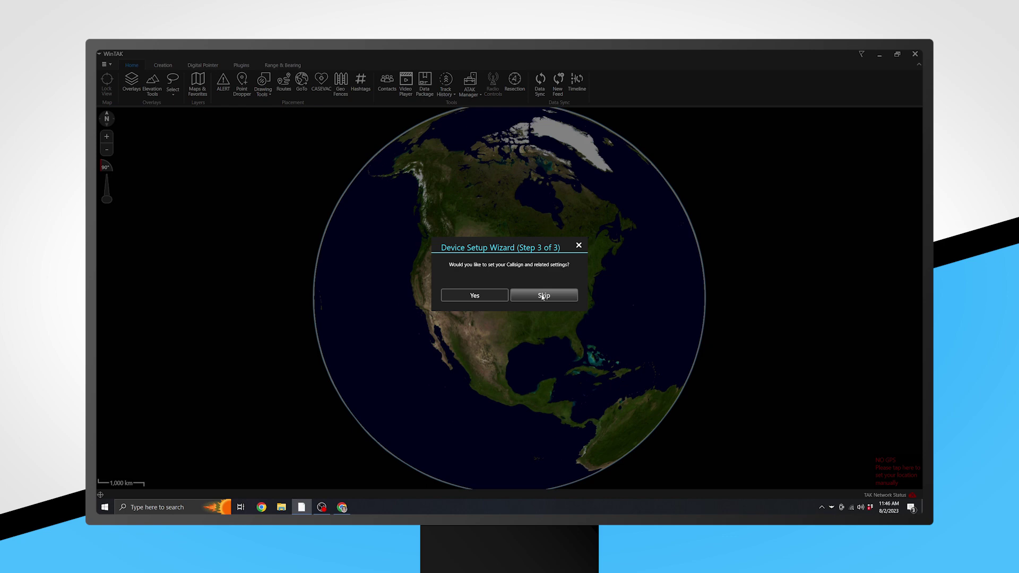
left_click(494, 300)
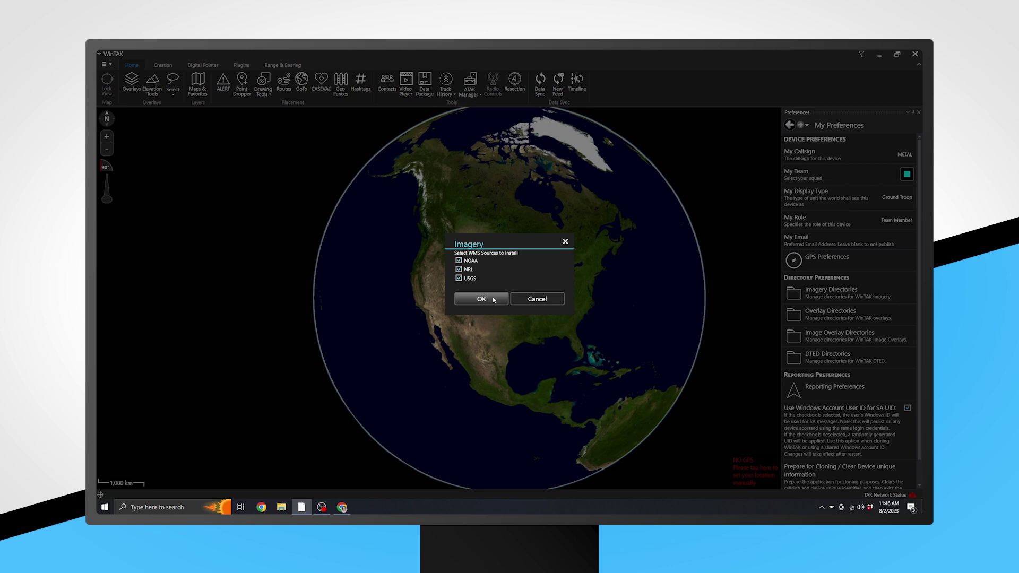
Install the NOAA, NRL and USGS imagery, then replace METAL with a DFPC agency/last-name/radio callsign.
left_click(494, 300)
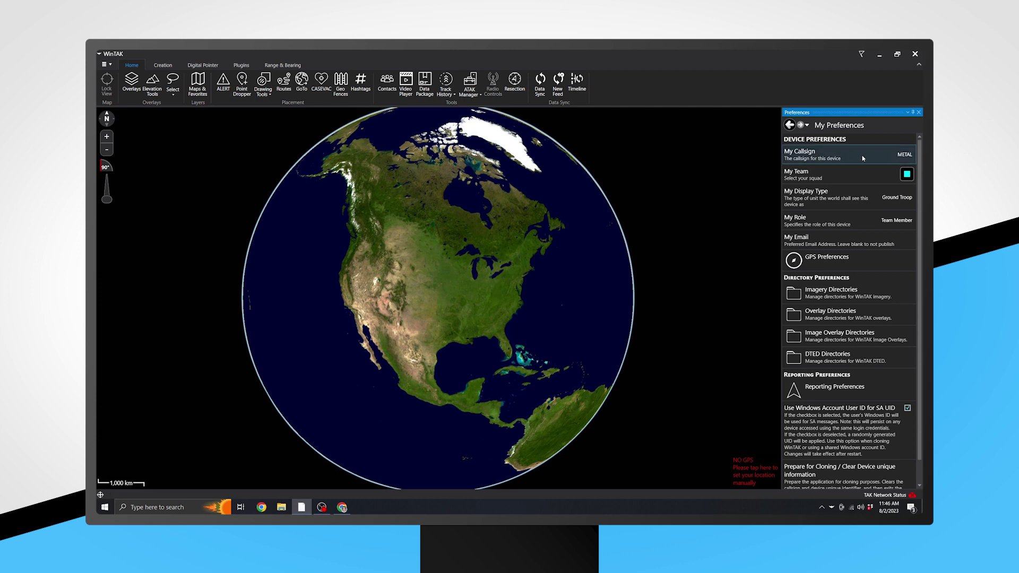
left_click(900, 159)
double_click(821, 170)
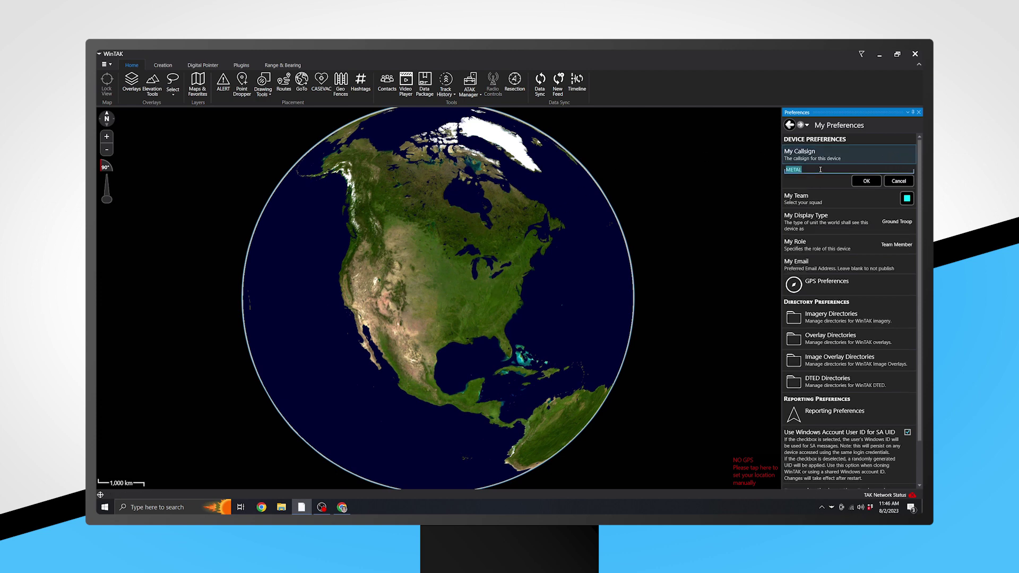
type("DFPC Smith CH-32")
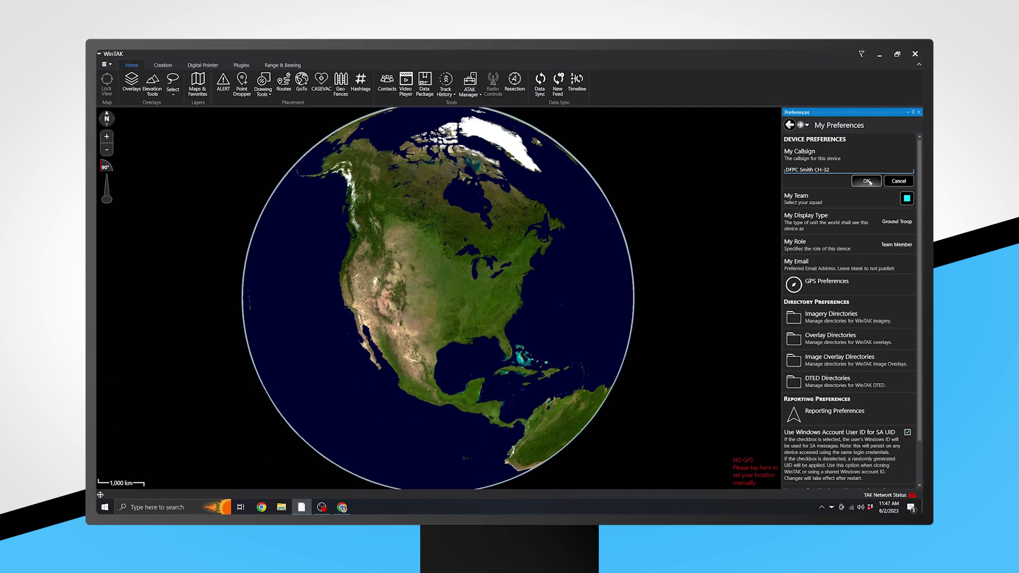
left_click(867, 181)
Set team colour yellow, display type Ground Troop, and confirm role Team Member.
left_click(854, 176)
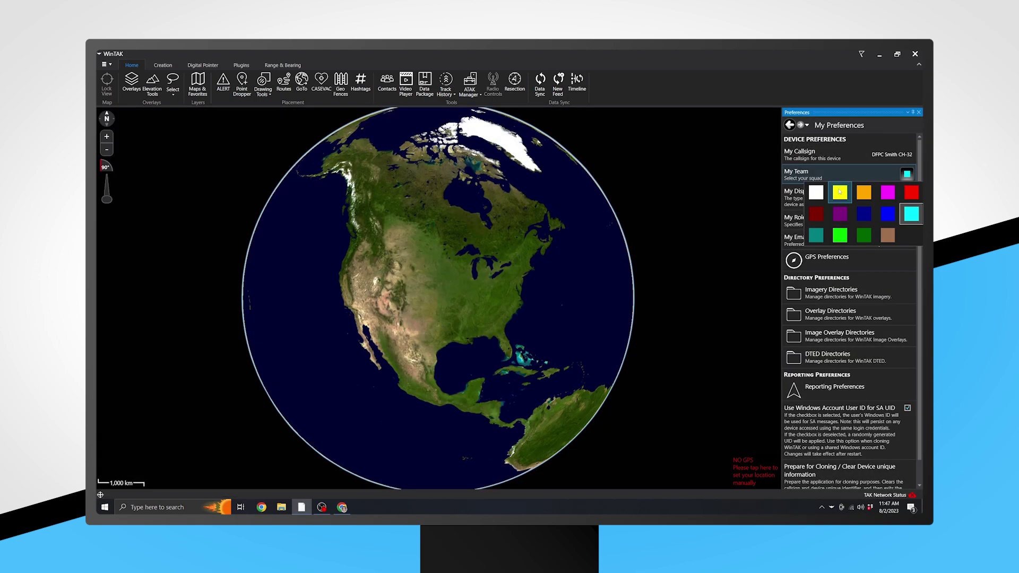
left_click(839, 191)
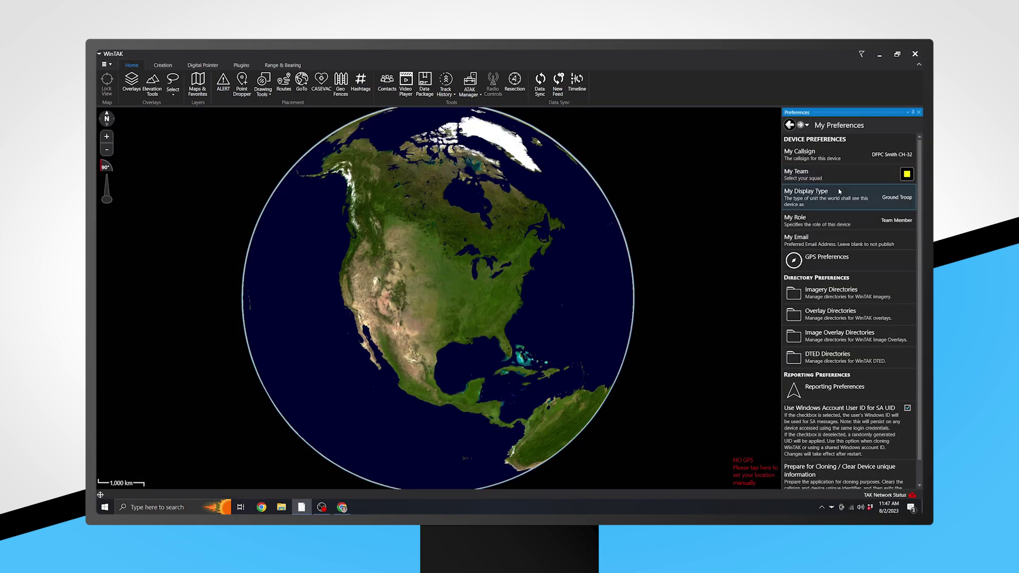
left_click(839, 200)
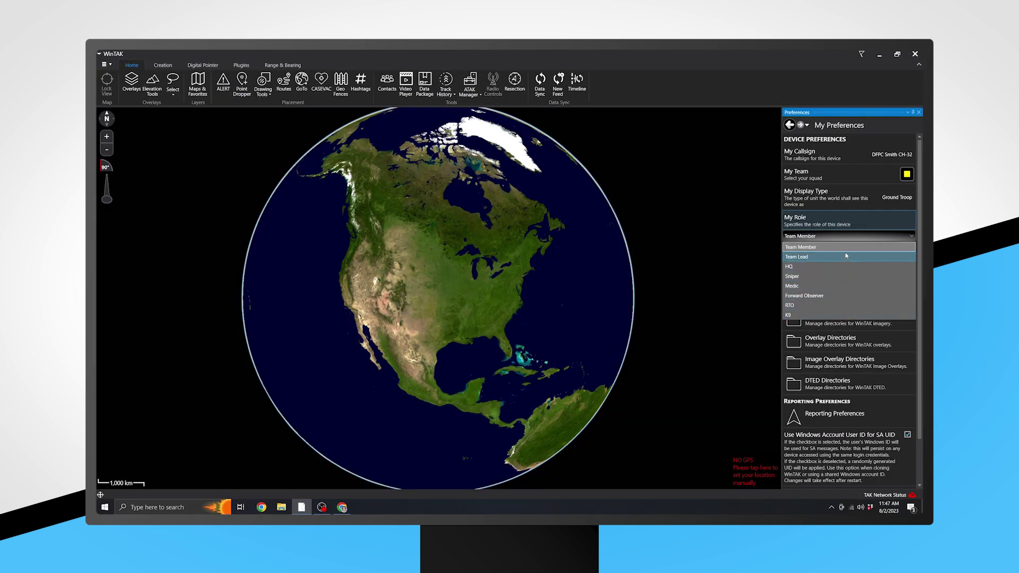
left_click(847, 248)
left_click(867, 249)
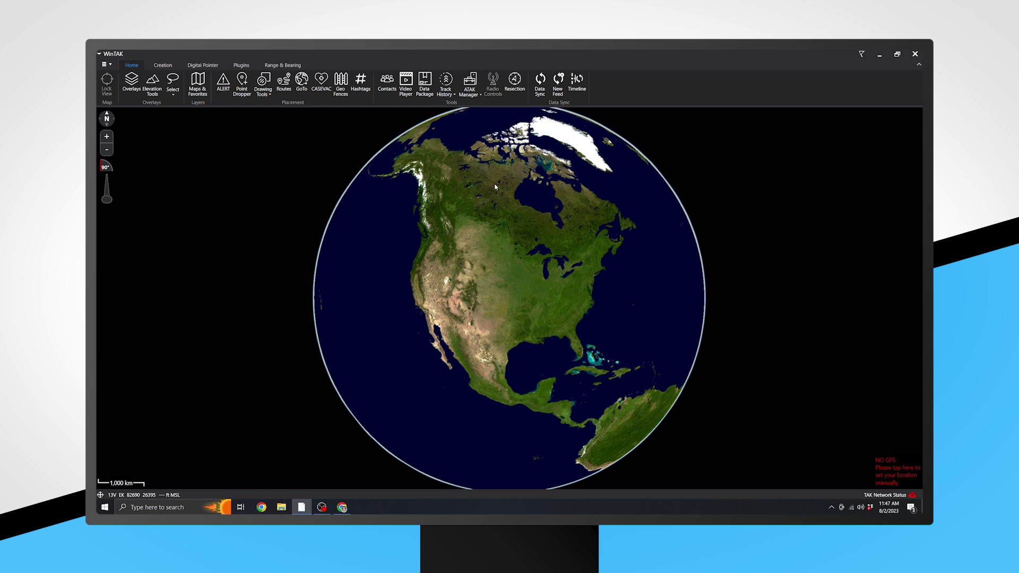
Go to Settings > Network Preferences > Manage Server Connections and begin a new server entry.
left_click(108, 65)
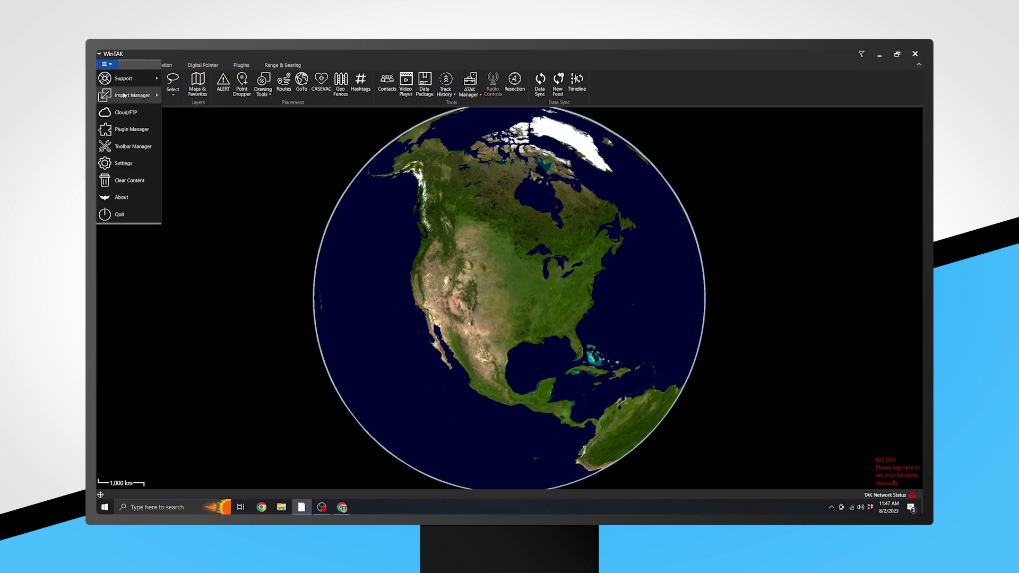
left_click(123, 163)
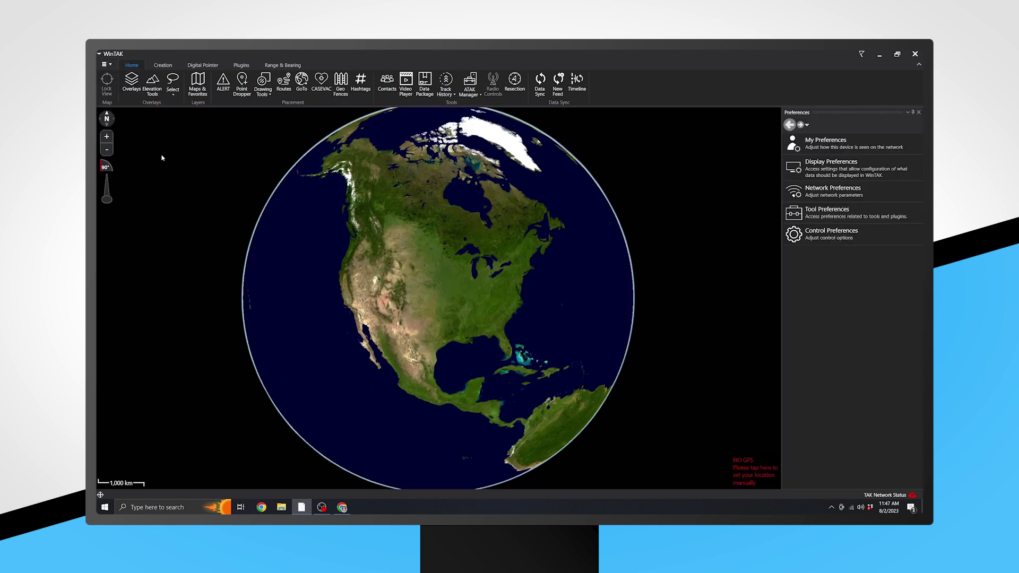
left_click(844, 195)
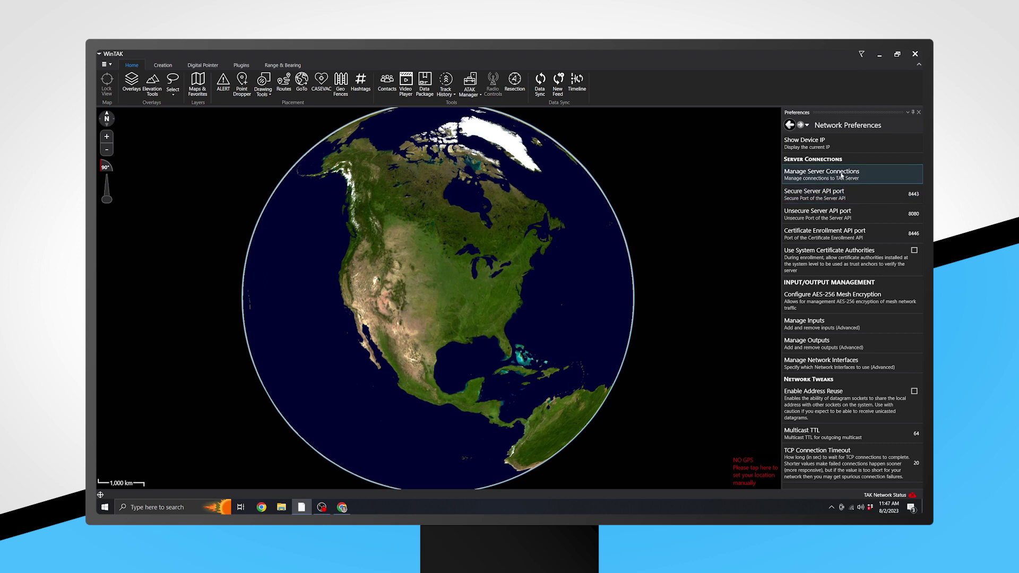
left_click(841, 175)
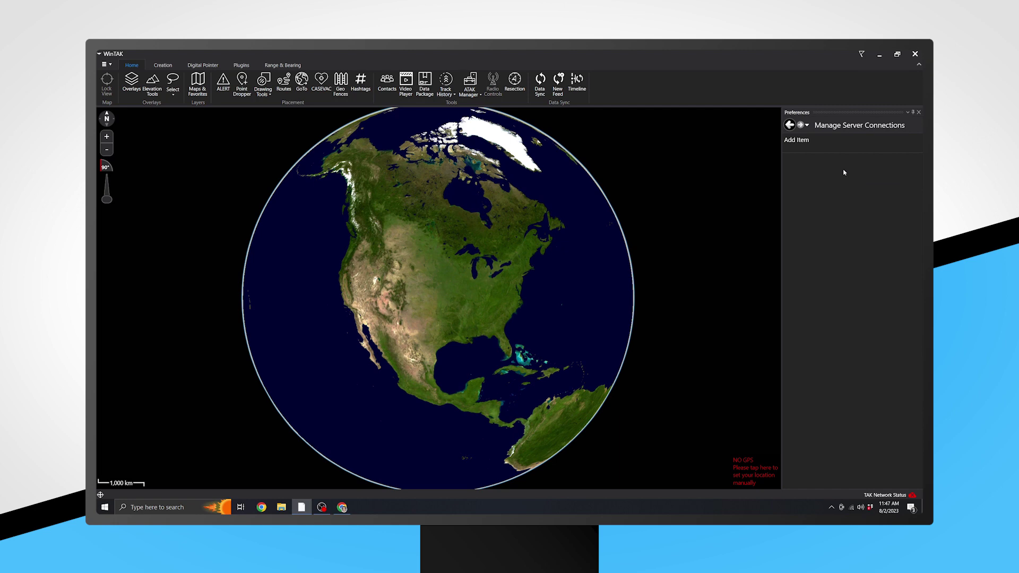
left_click(819, 141)
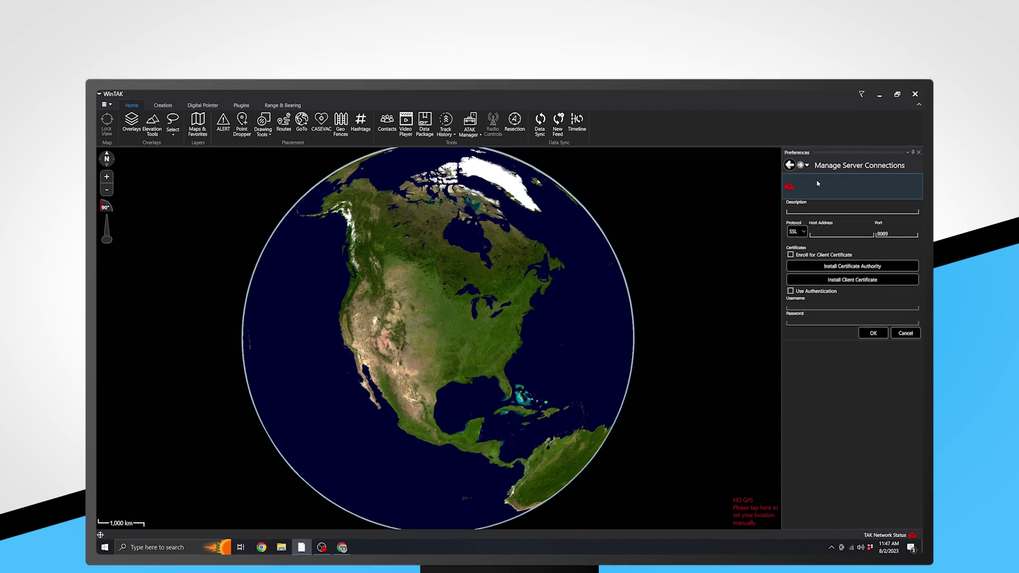
Describe the server as COTAK at ops.cotak.gov, enabling certificate enrollment and username/password authentication.
left_click(809, 170)
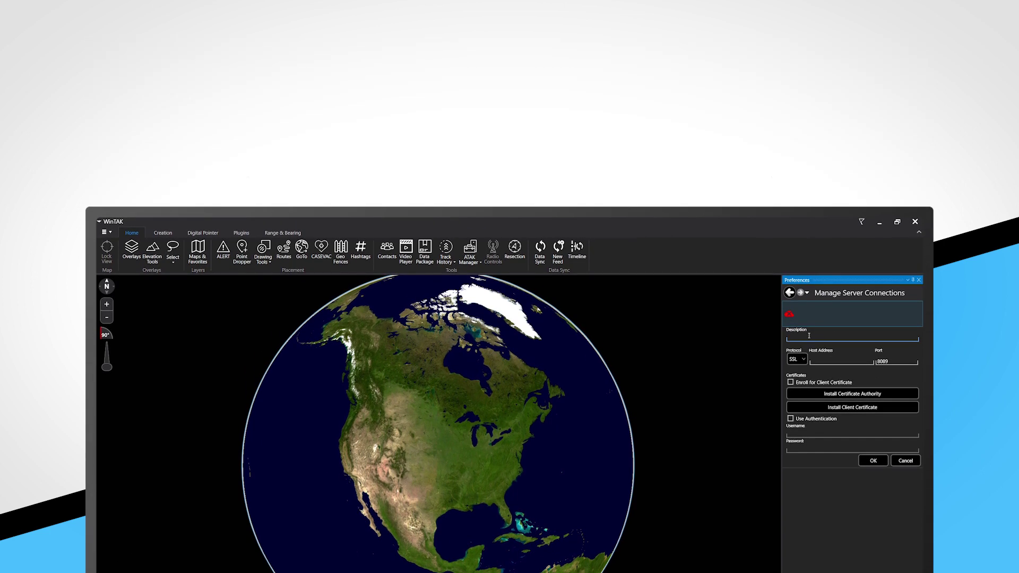
type("COTAK")
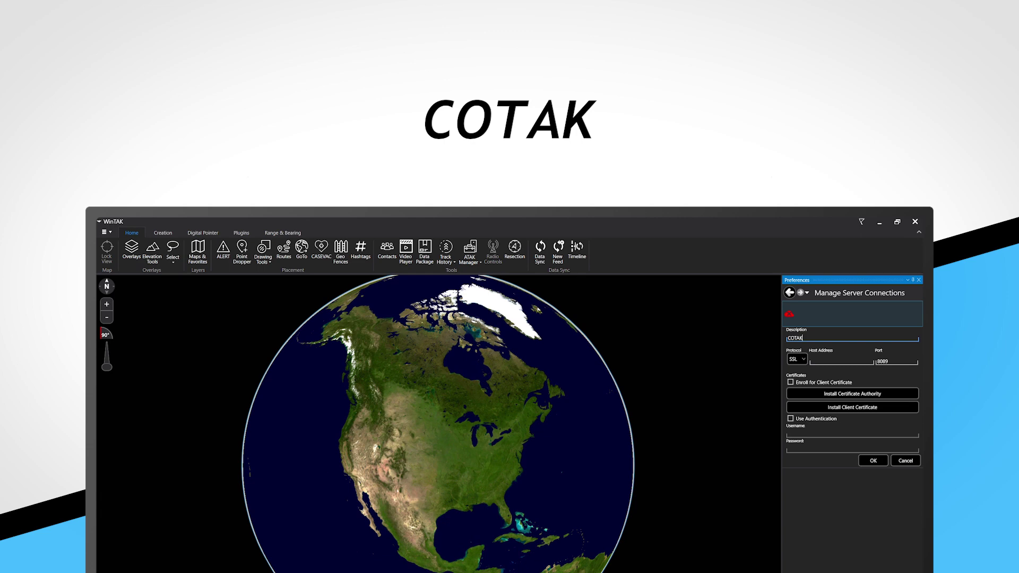
key("Tab")
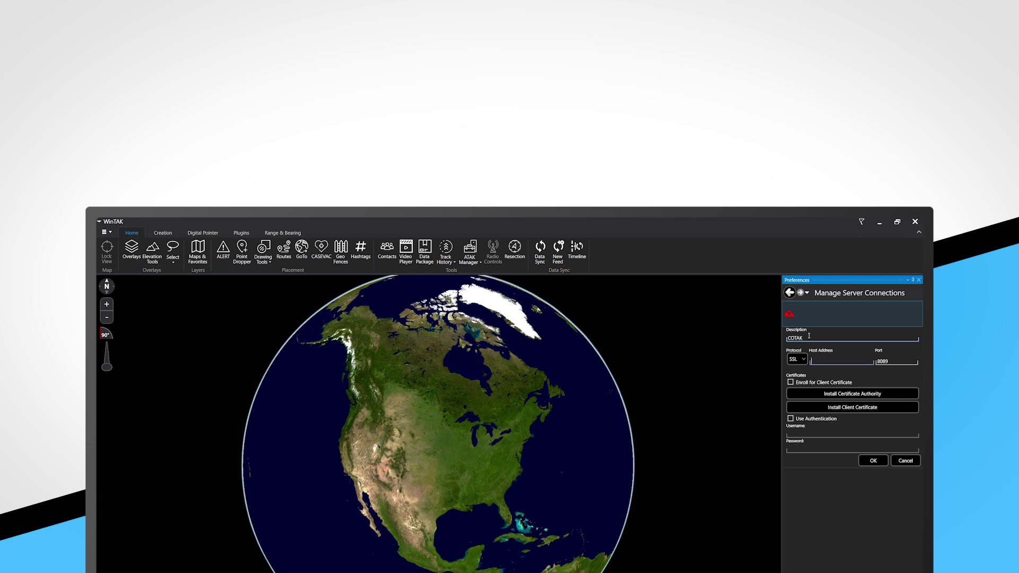
type("ops.cotak")
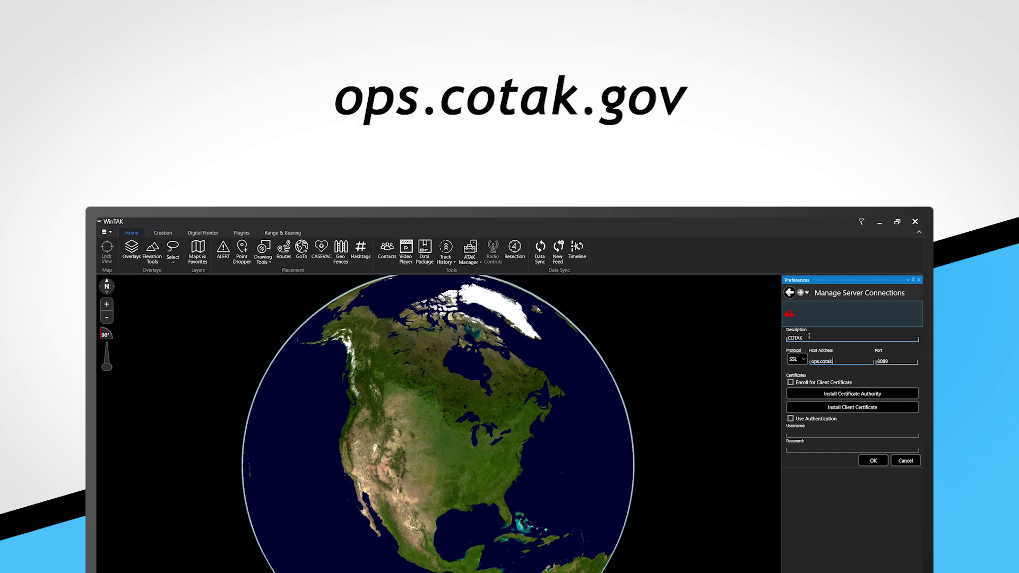
type(".gov")
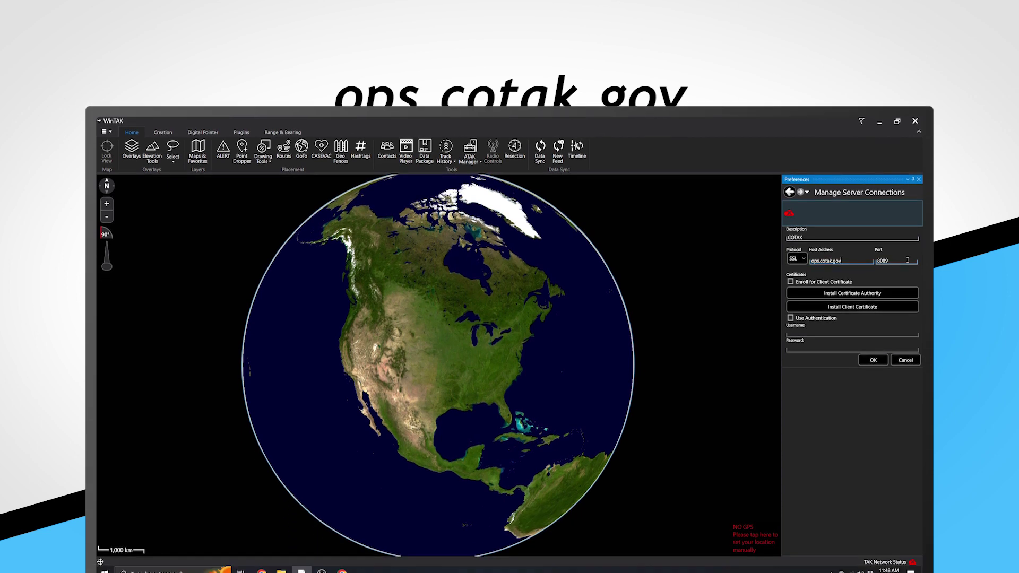
left_click(906, 360)
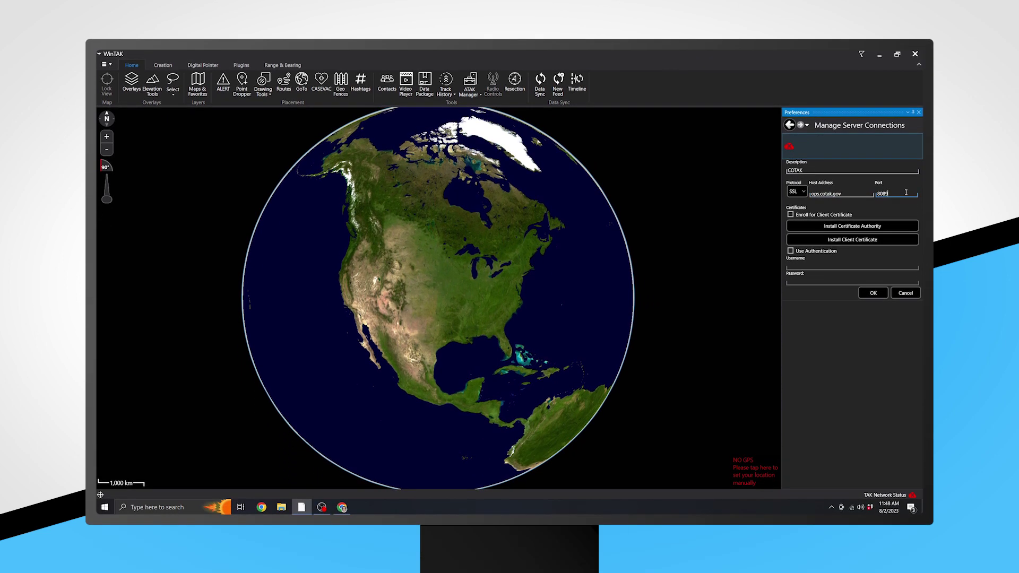
left_click(790, 214)
left_click(791, 251)
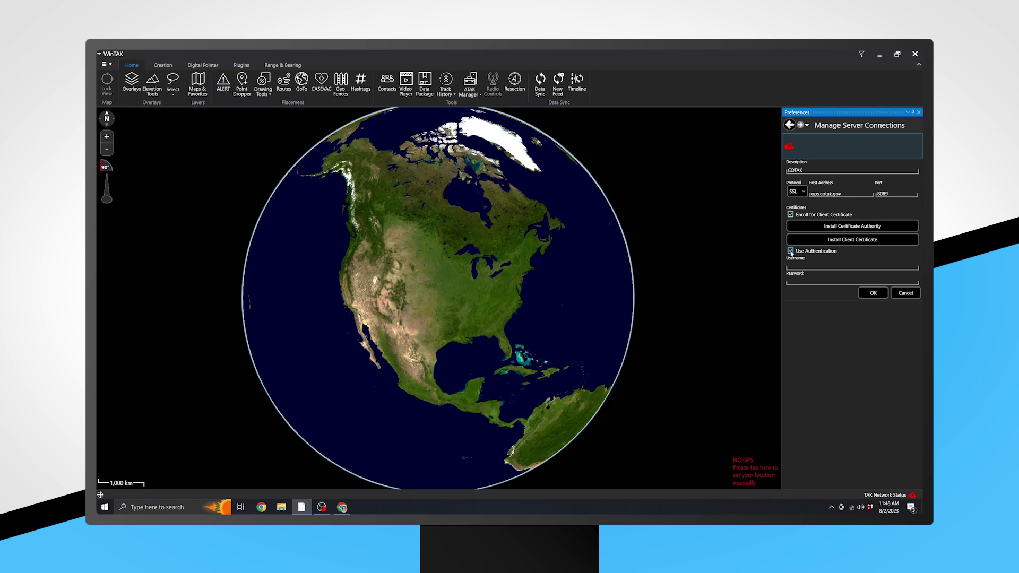
Enter the account username and password for the COTAK connection and save it.
left_click(797, 265)
type("Training")
key("Tab")
type("Tra")
left_click(874, 293)
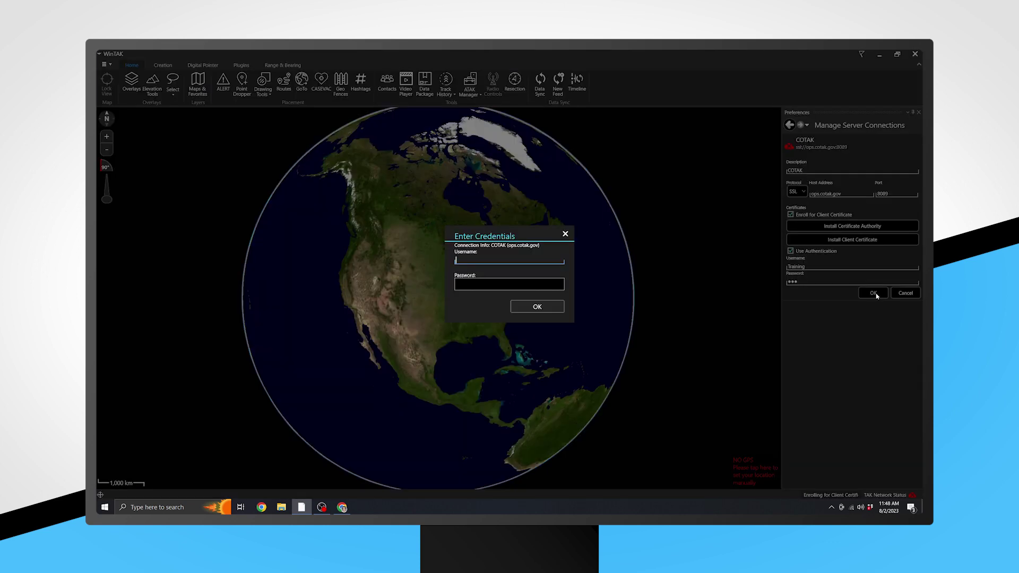
Supply the account username and password in the Enter Credentials dialog to connect.
type("training")
key("Tab")
type("tak")
left_click(538, 306)
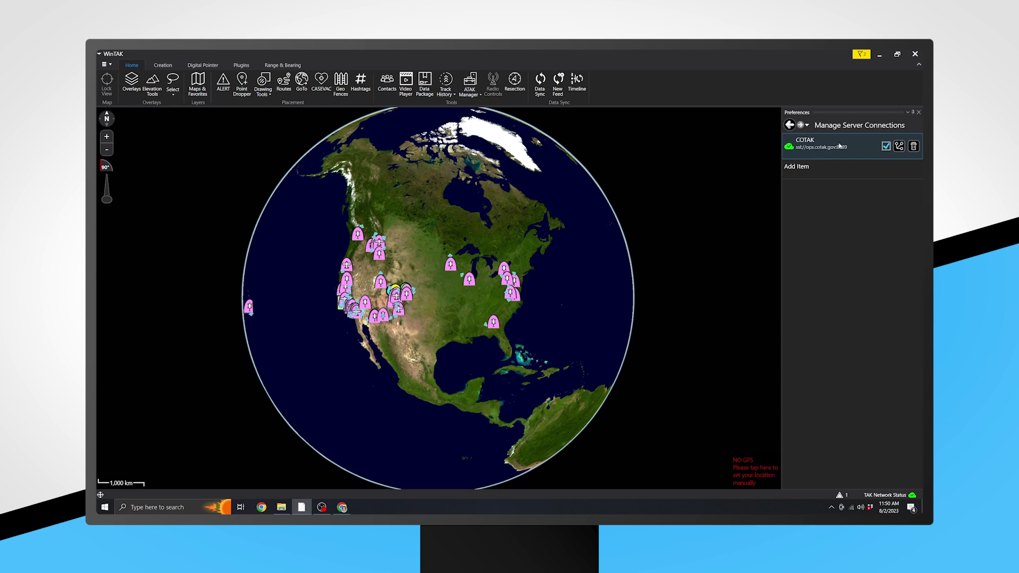
Turn on the z_Initial Setup channel in the ops.cotak.gov Channels dialog and apply.
left_click(900, 146)
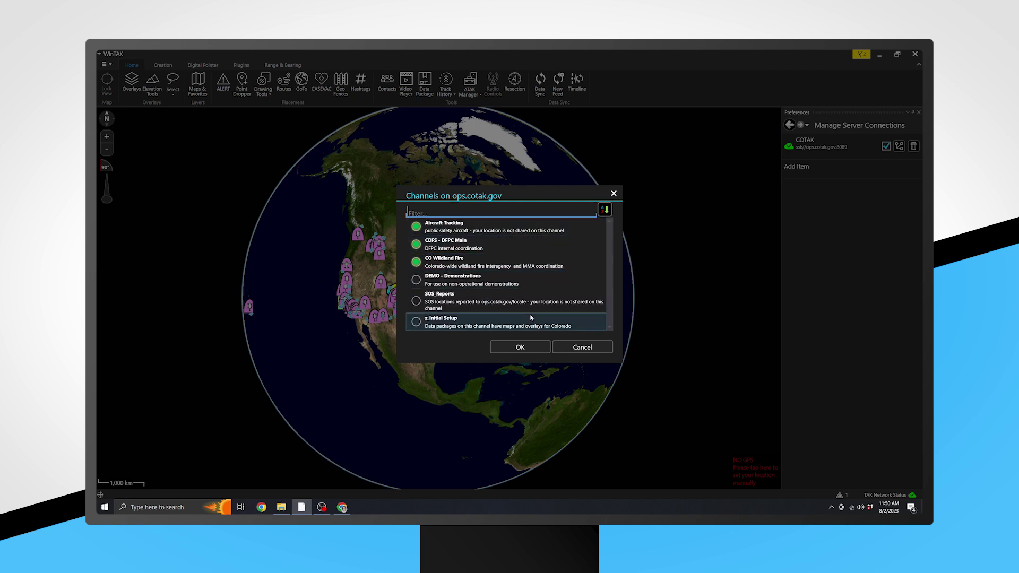
left_click(416, 322)
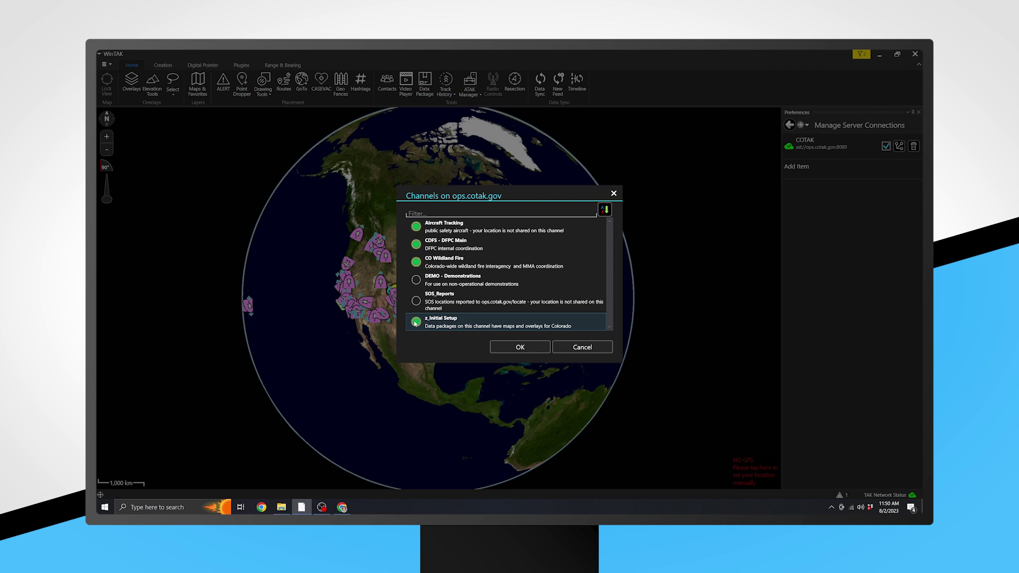
left_click(415, 322)
left_click(415, 322)
left_click(513, 349)
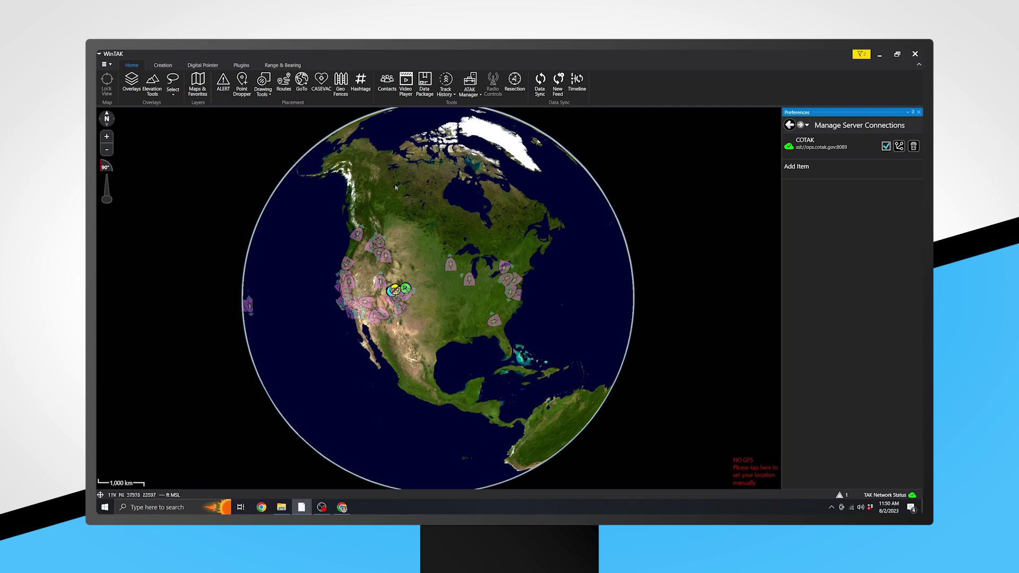
Query the COTAK server for available data packages from the Data Package panel.
left_click(431, 93)
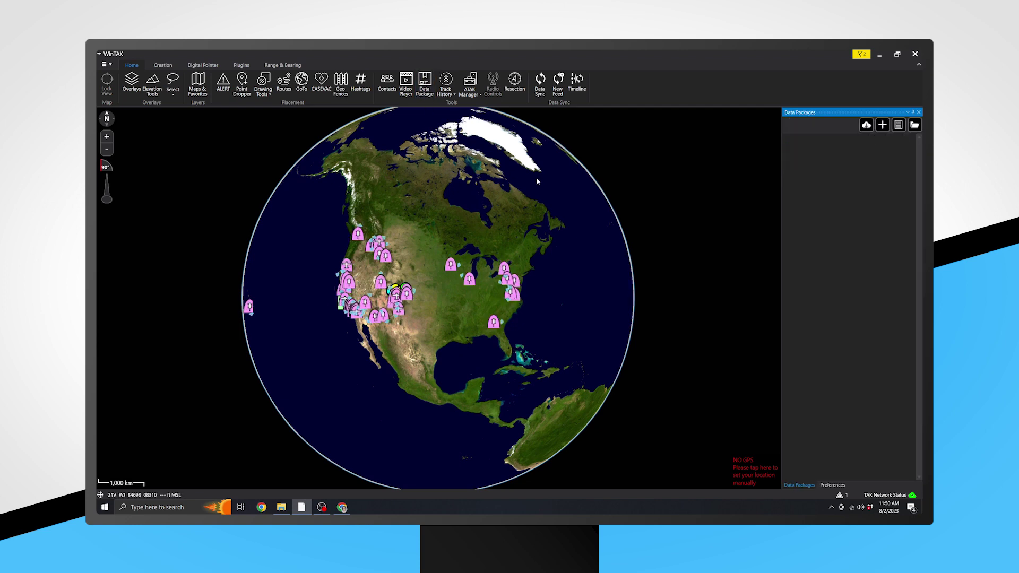
left_click(866, 124)
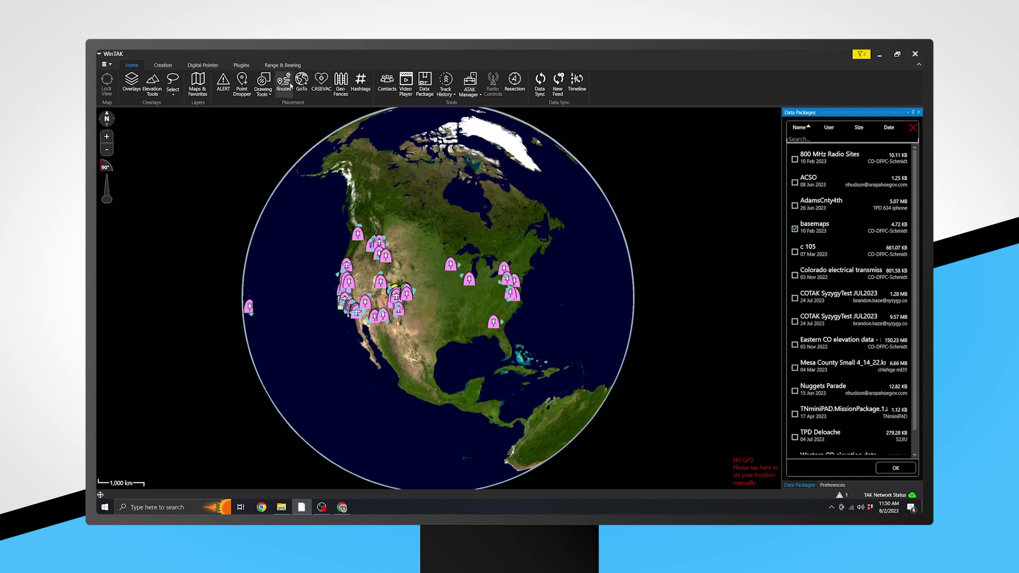
Choose Google Hybrid under Maps & Favorites' MOBILE sources, then close both side panels.
left_click(196, 88)
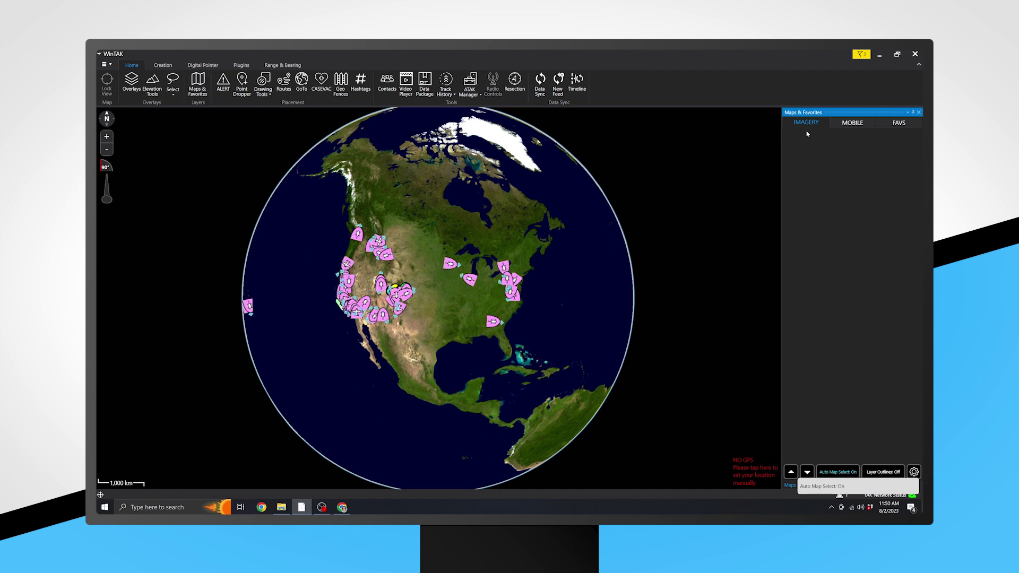
left_click(849, 124)
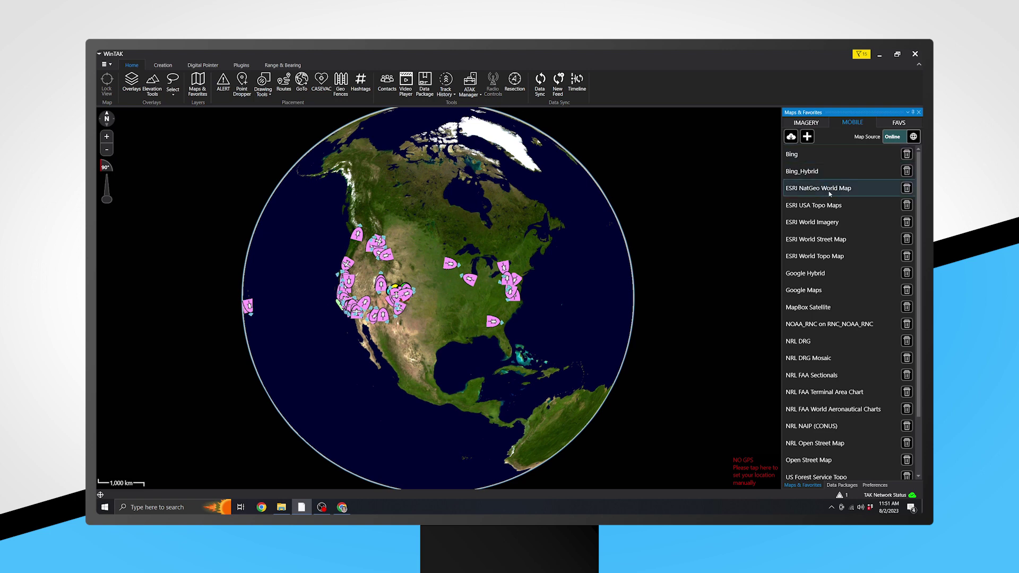
left_click(835, 274)
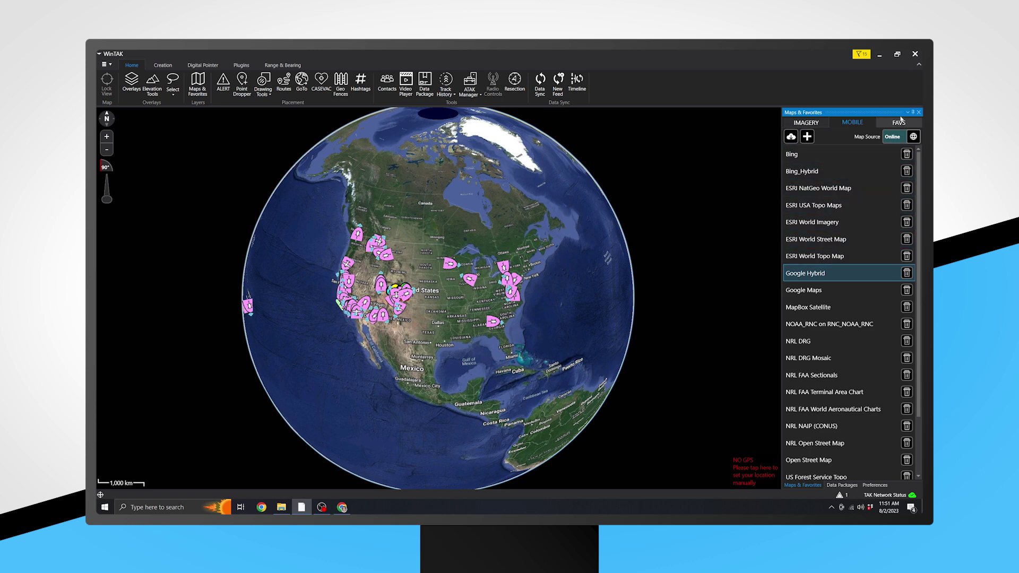
left_click(919, 113)
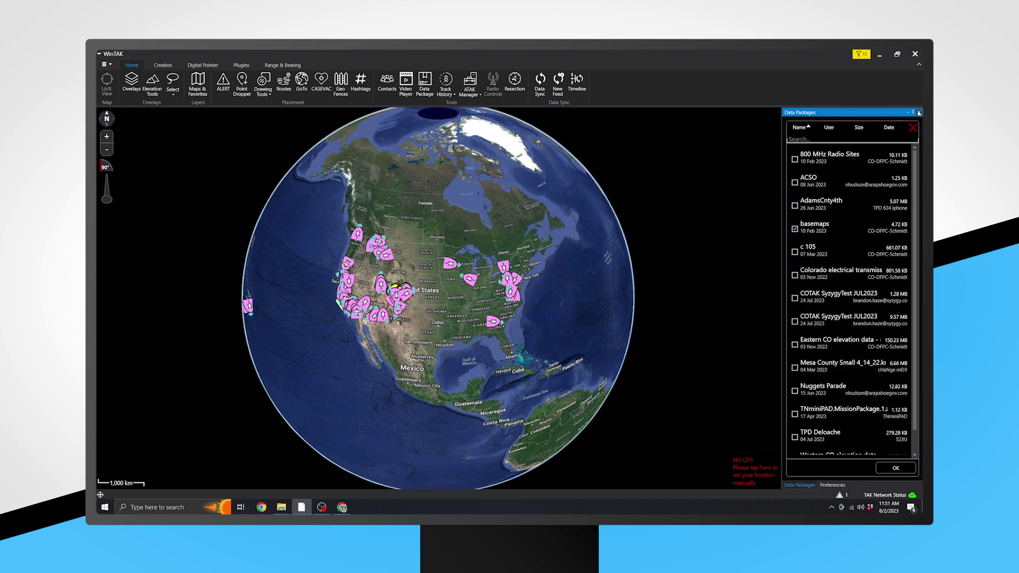
left_click(919, 113)
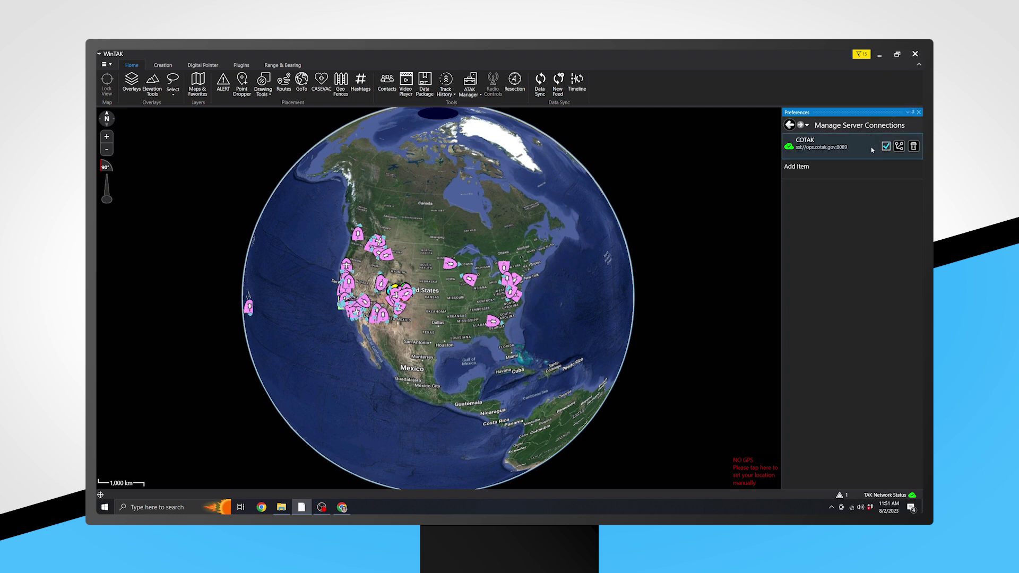
Turn off the z_Initial Setup channel on COTAK, keeping the other three channels active.
left_click(900, 147)
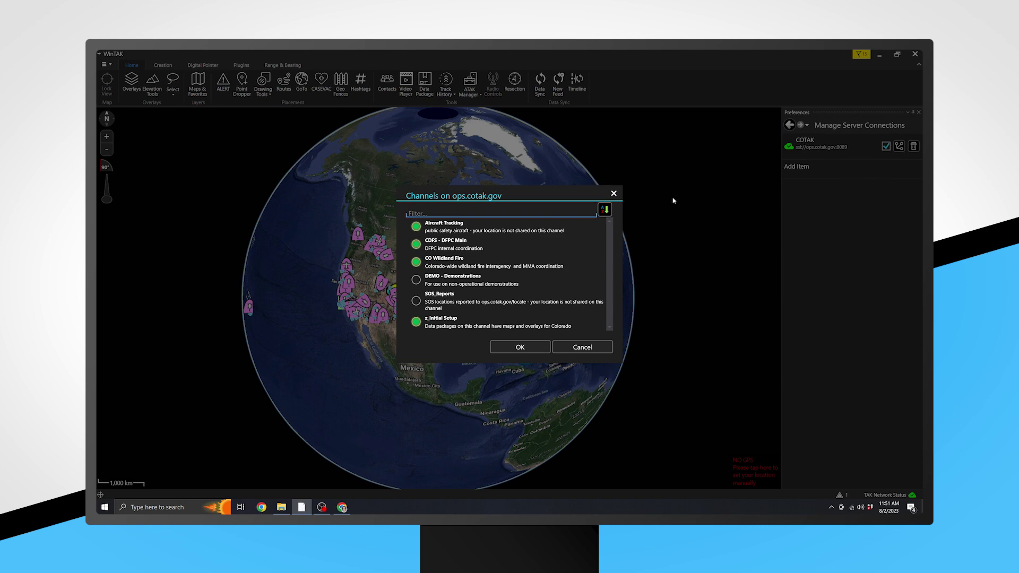
left_click(416, 322)
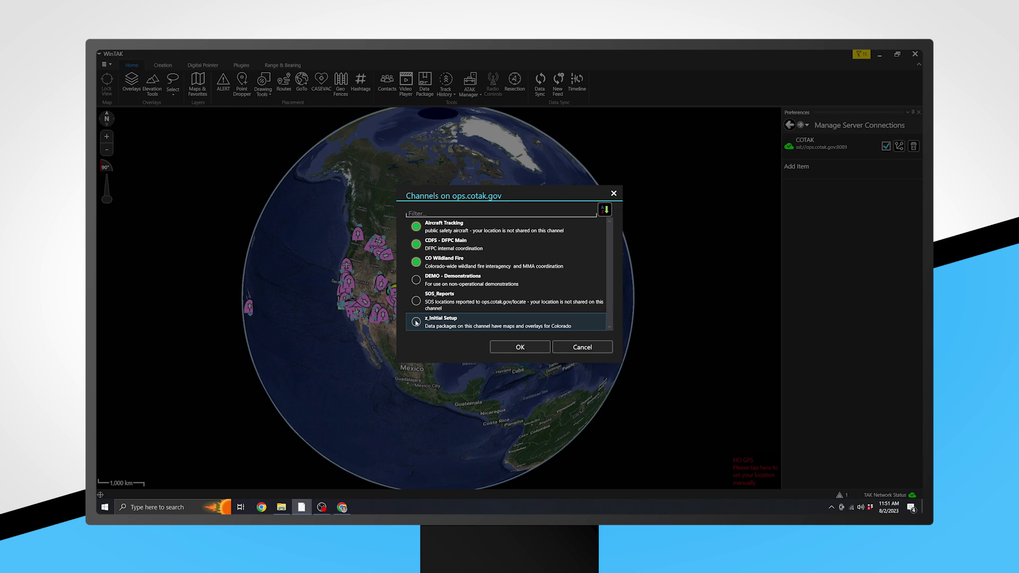
left_click(519, 348)
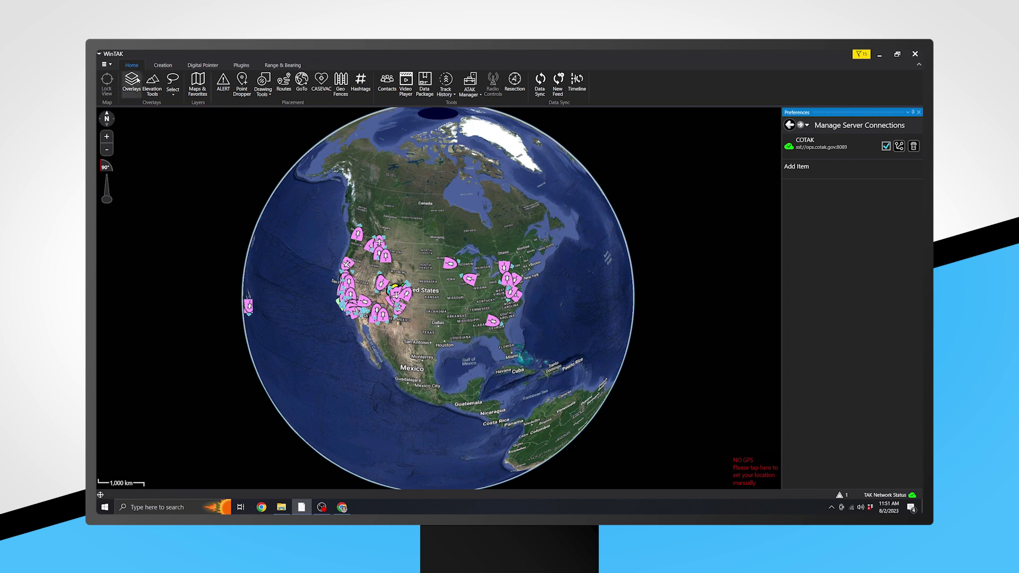
left_click(109, 65)
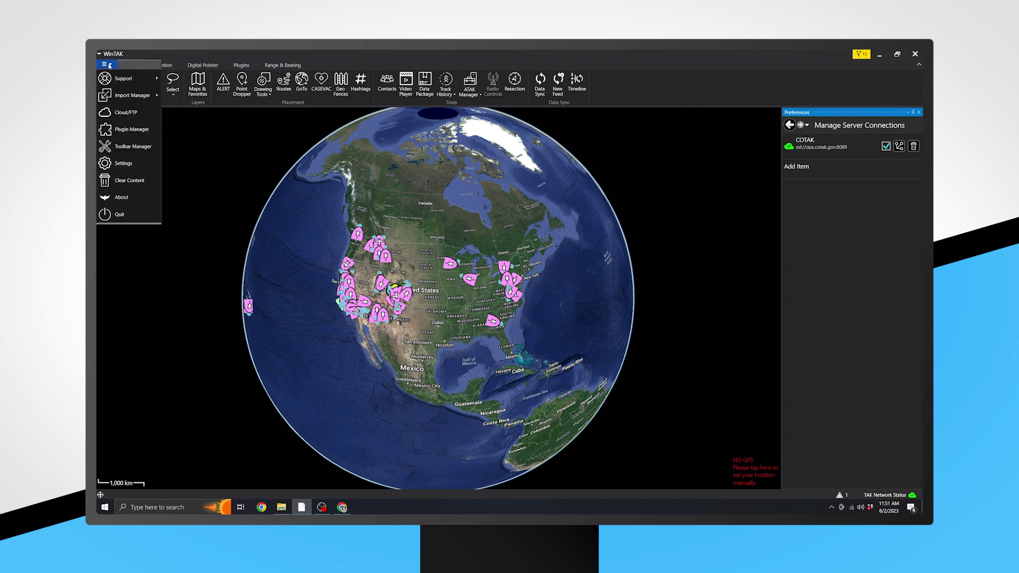
Set the coordinate display format to Decimal Degrees in Unit Display Format Preferences.
left_click(127, 164)
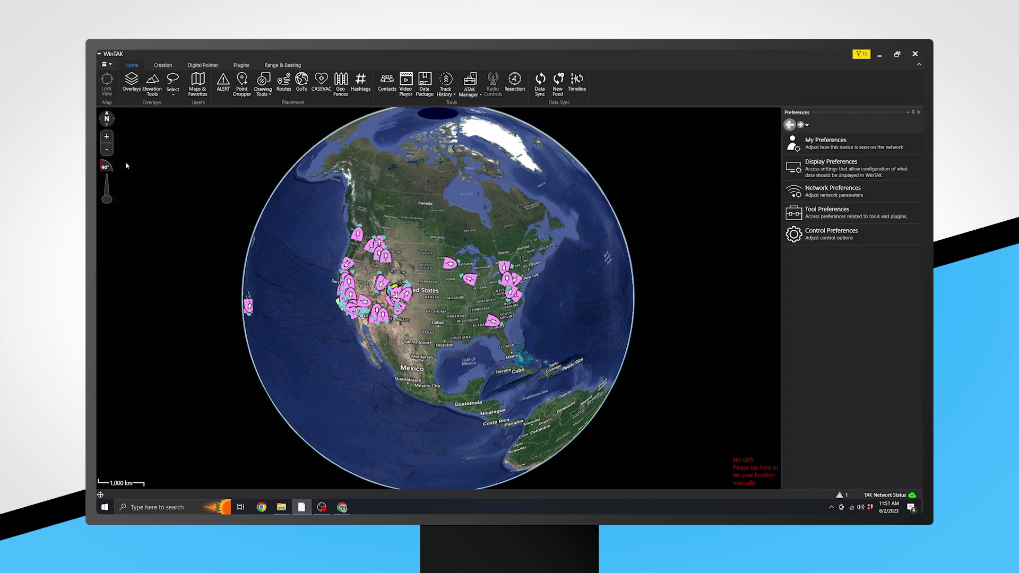
left_click(829, 168)
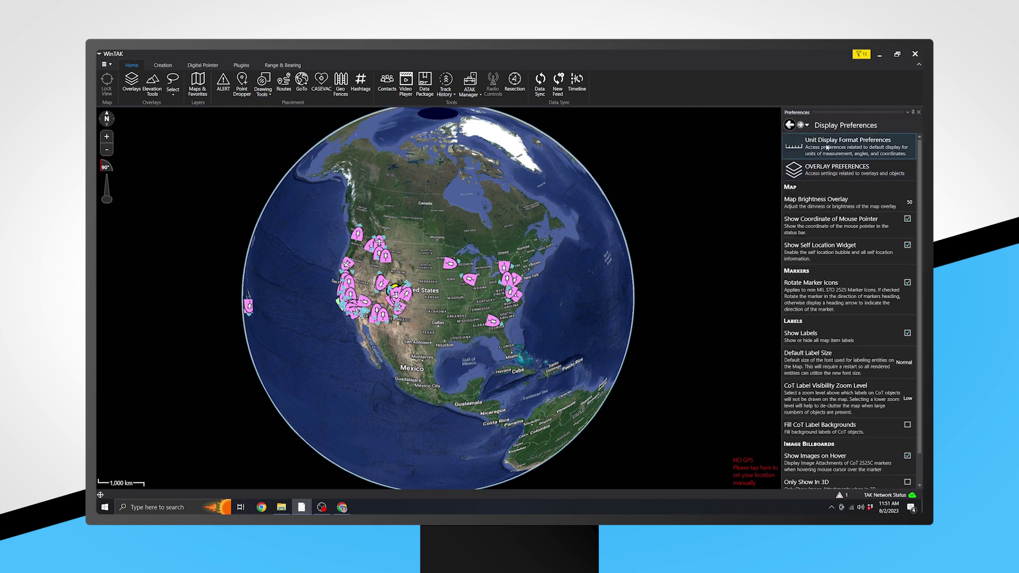
left_click(827, 147)
left_click(830, 173)
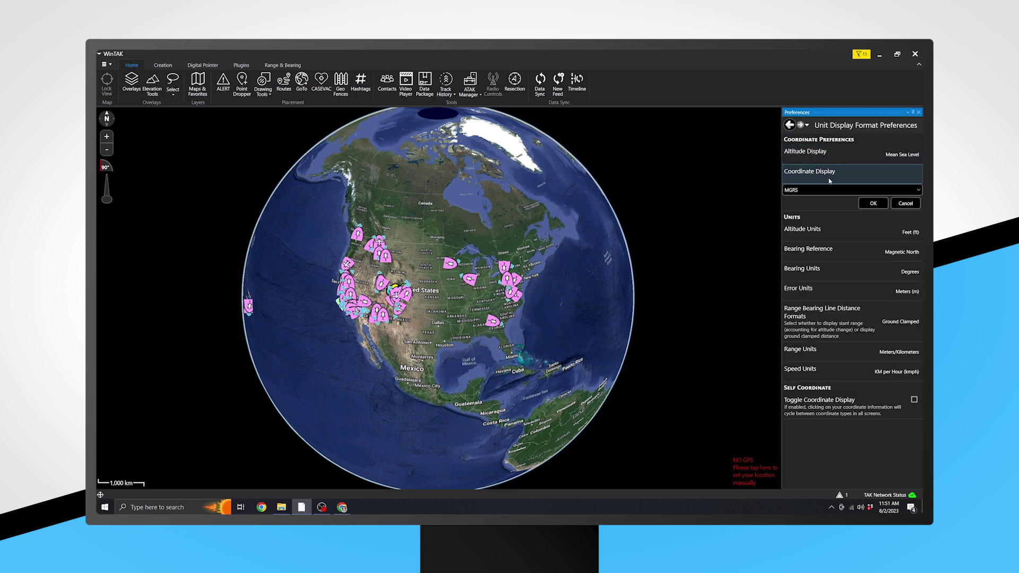
left_click(830, 189)
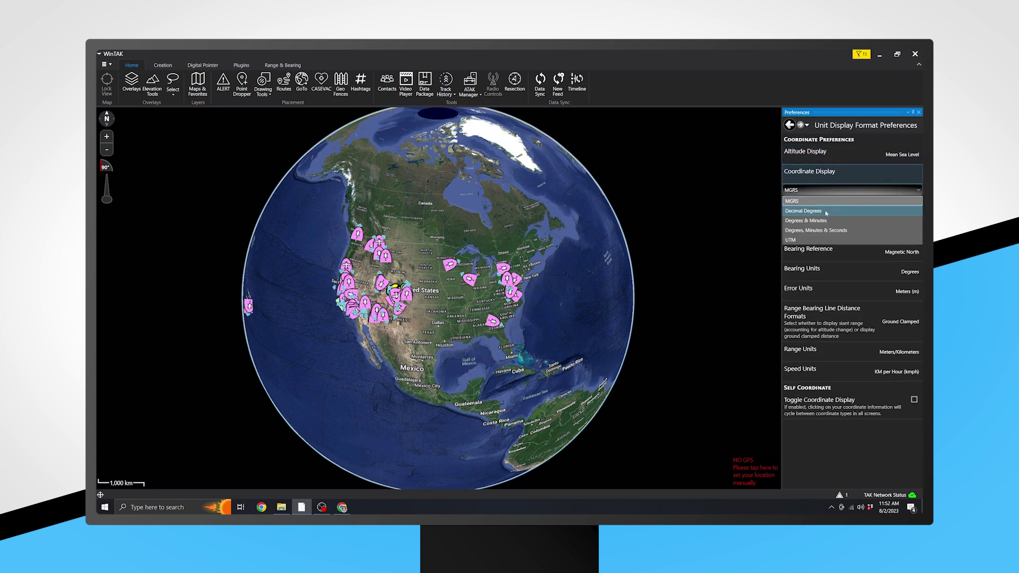
left_click(826, 212)
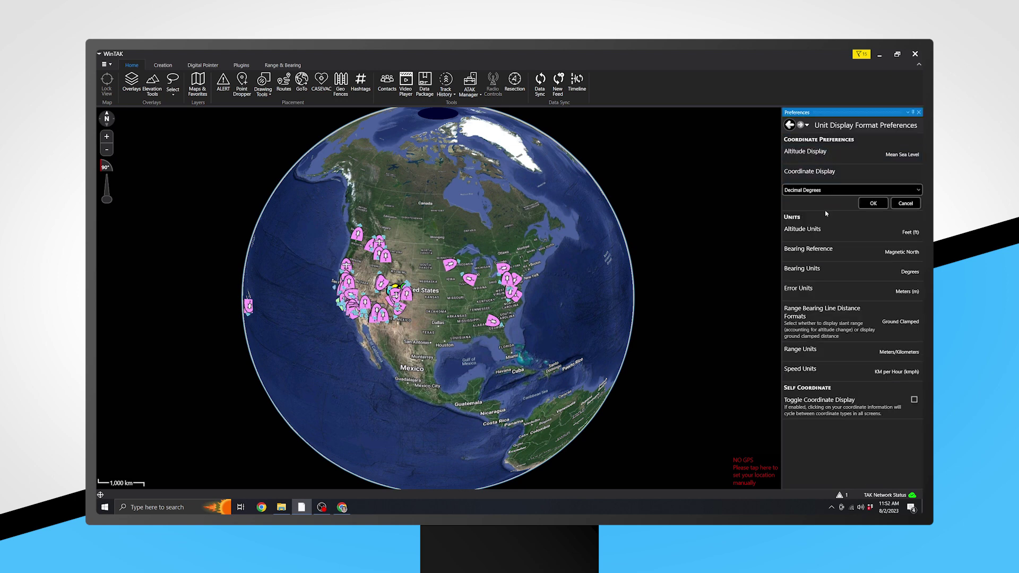
left_click(873, 204)
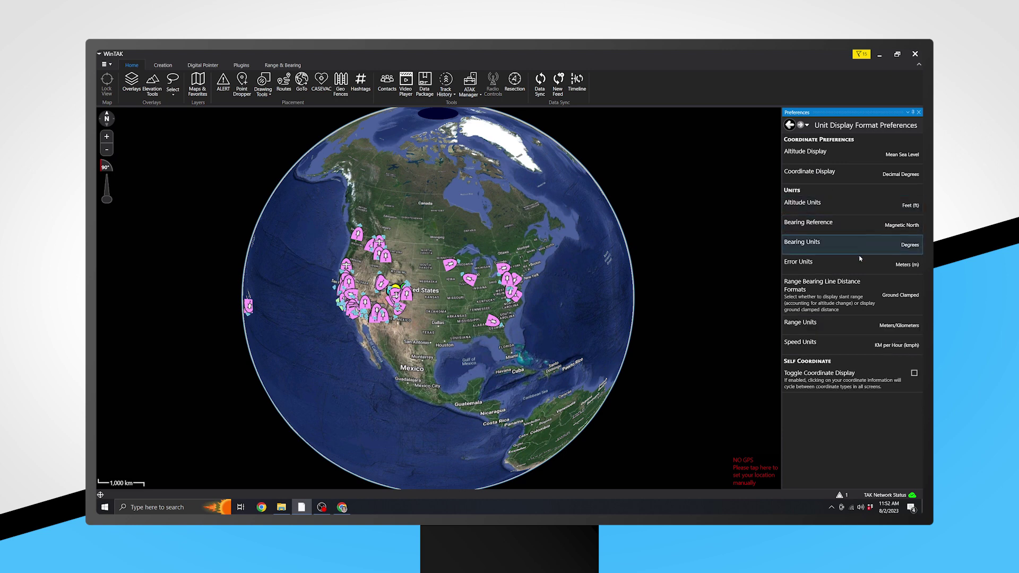
Change the speed units setting to mph.
left_click(864, 346)
left_click(862, 363)
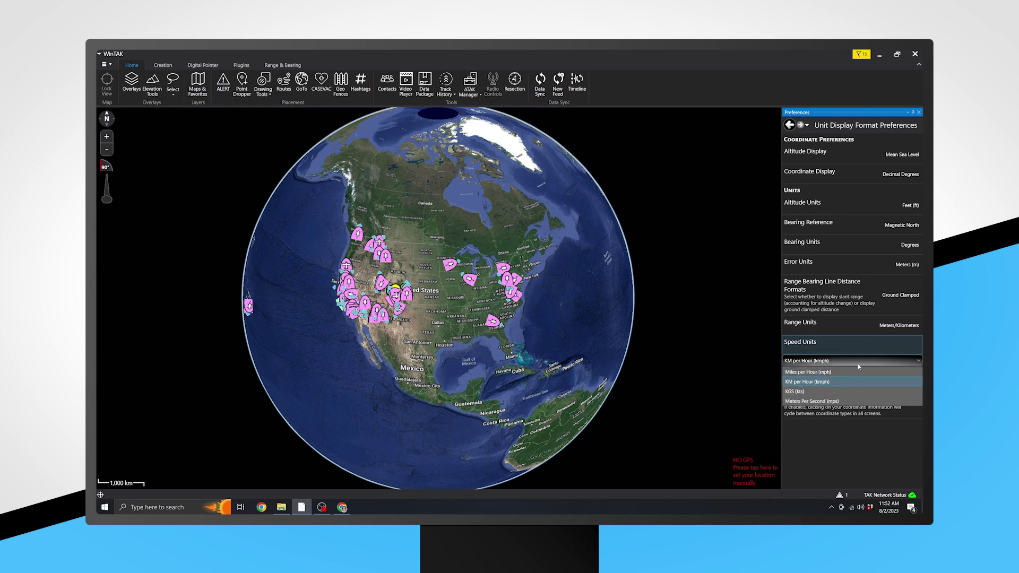
left_click(858, 372)
scroll(495, 266, "up", 10)
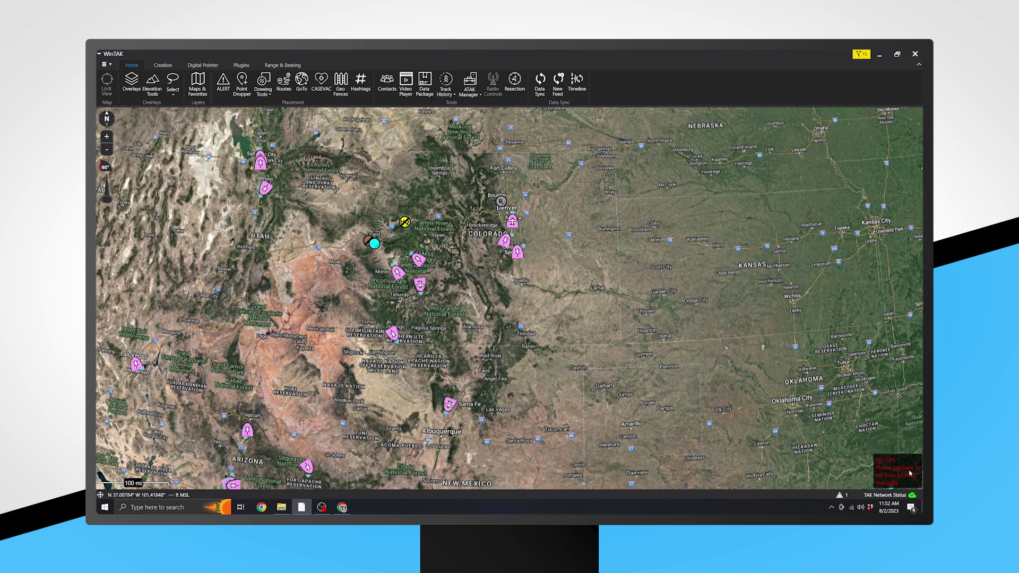
Manually place the self location on the map near Vail, Colorado.
left_click(893, 473)
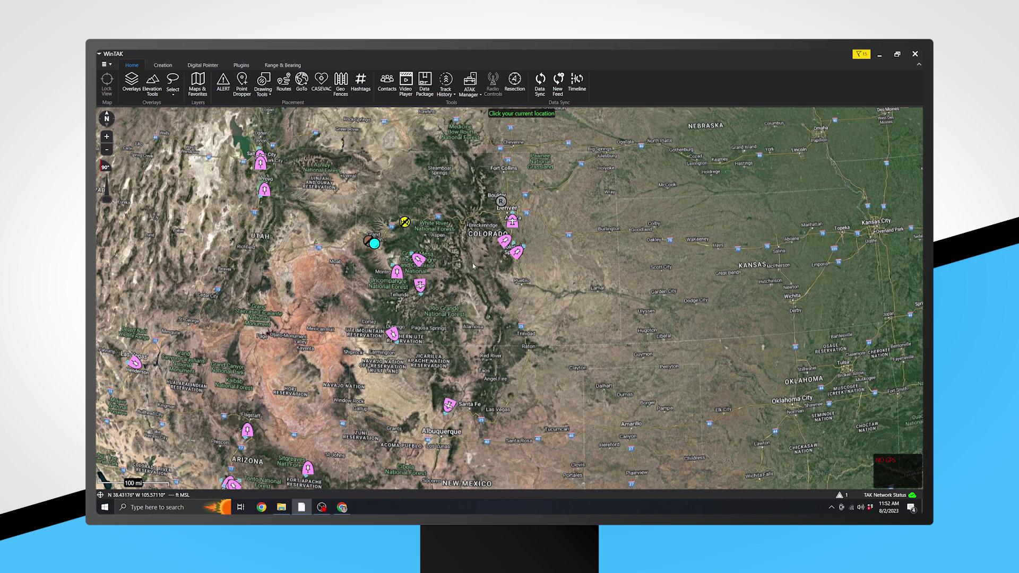
left_click(458, 218)
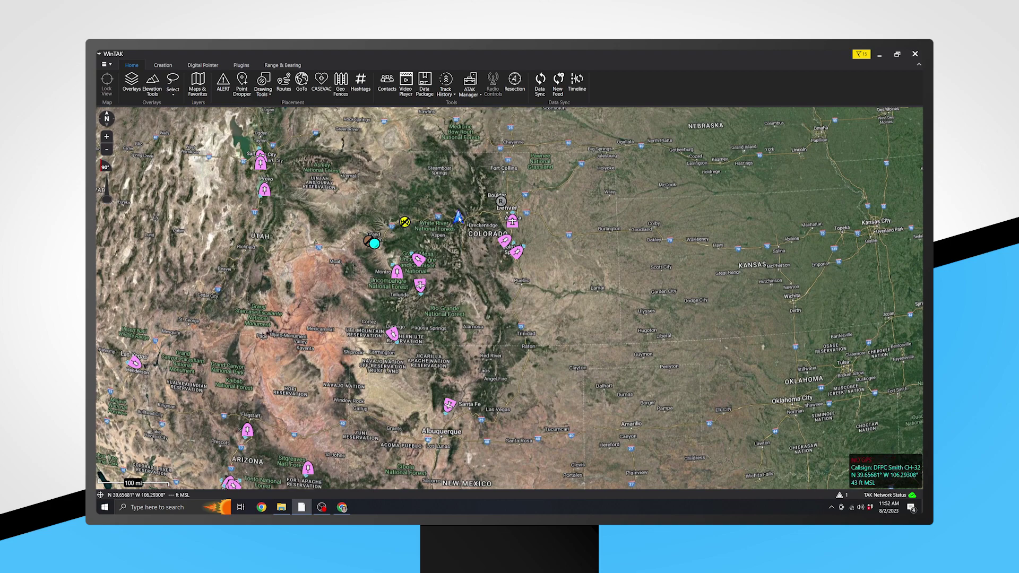
scroll(458, 217, "up", 5)
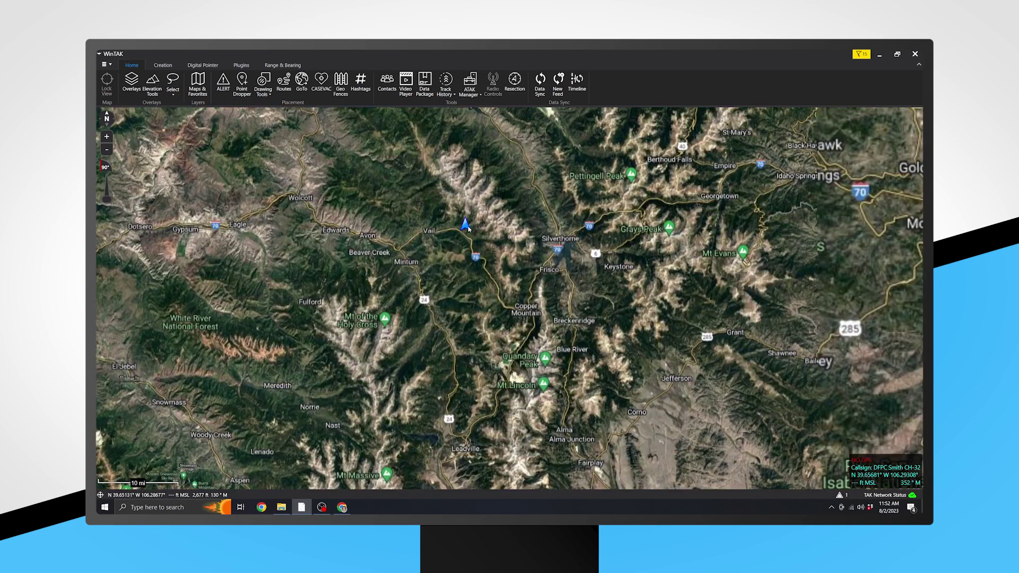
scroll(457, 242, "down", 8)
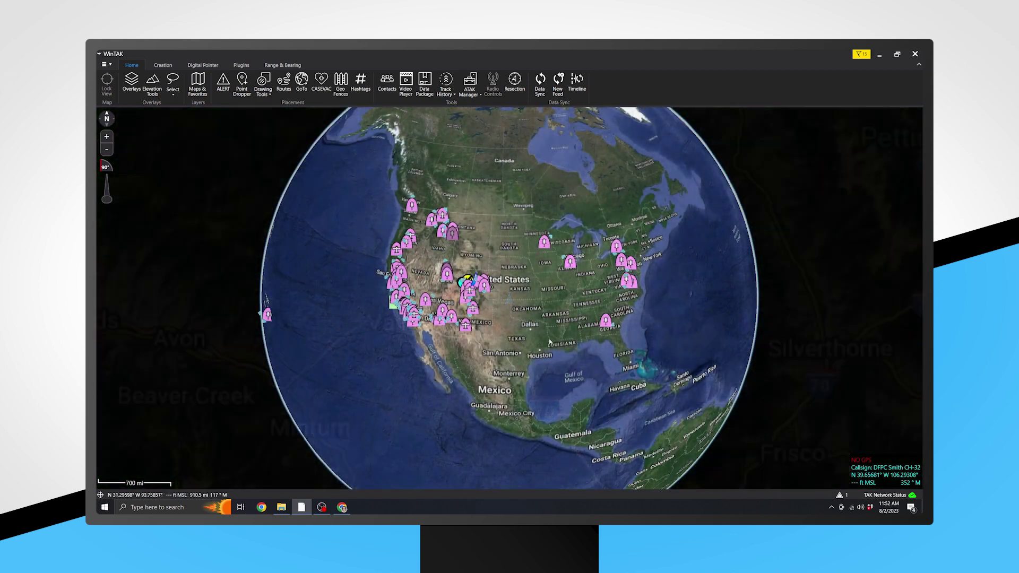
scroll(506, 327, "down", 5)
left_click_drag(598, 337, 405, 265)
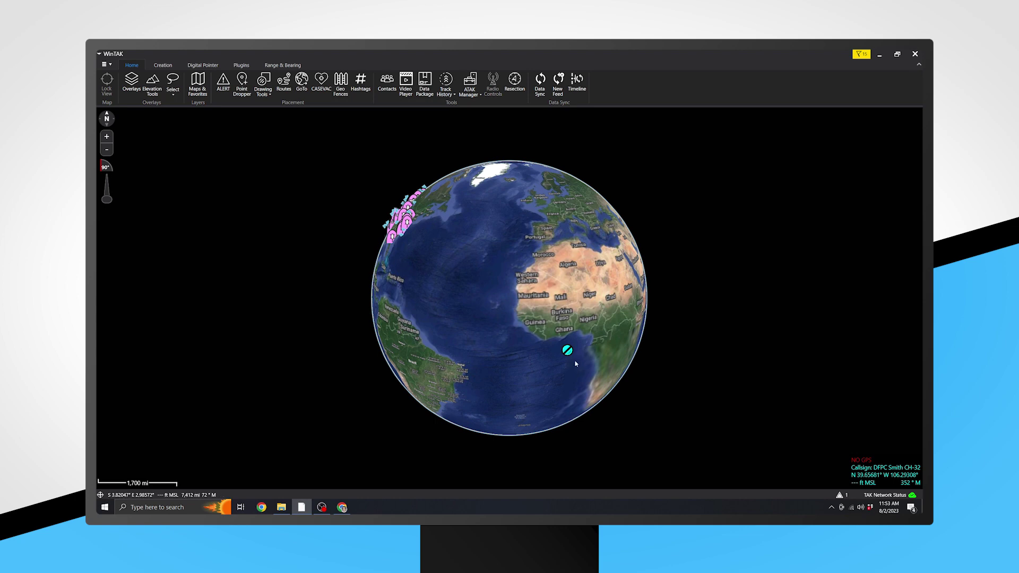
scroll(565, 342, "up", 2)
left_click_drag(564, 342, 508, 314)
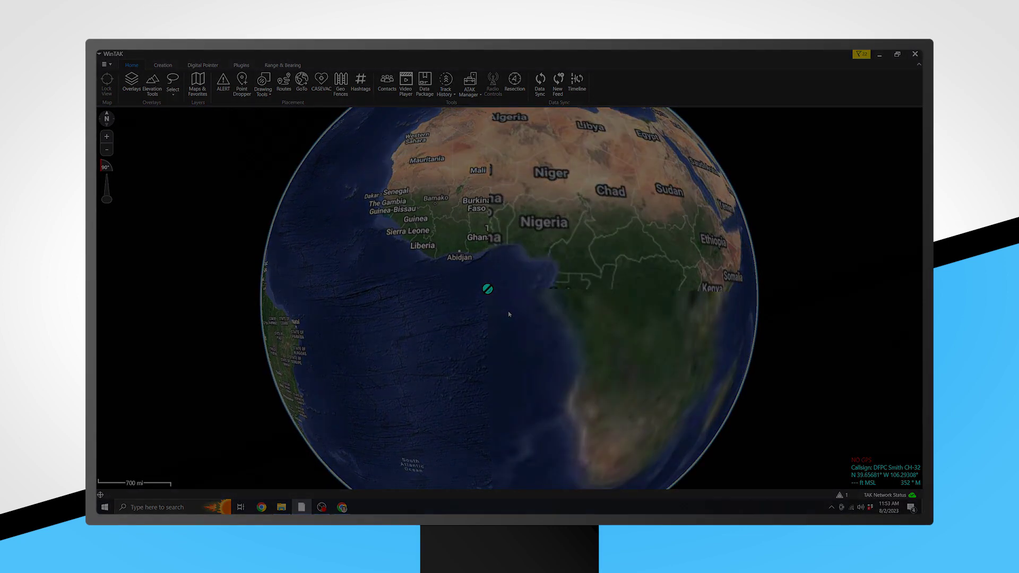